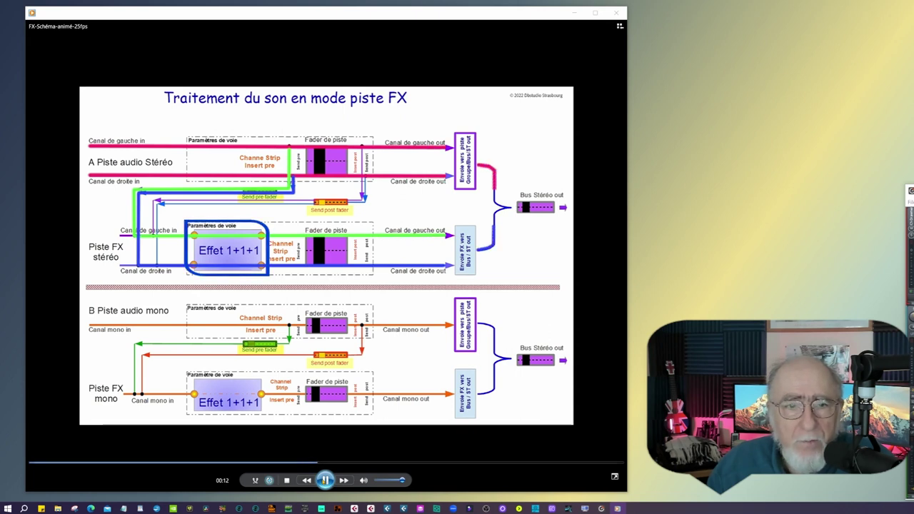
Watch the FX track signal-flow animation, pausing and resuming it, and switch to Cubase
{"action": "left_click", "coordinate": [325, 480]}
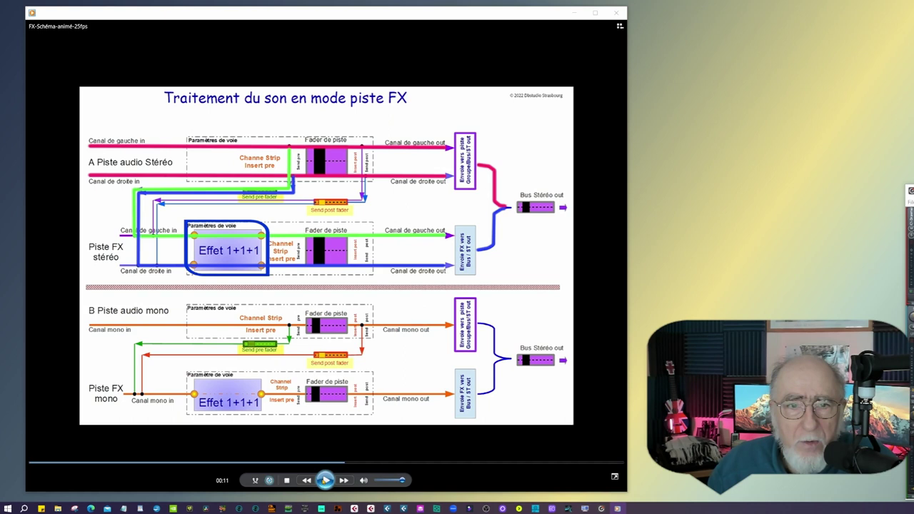
{"action": "left_click", "coordinate": [325, 480]}
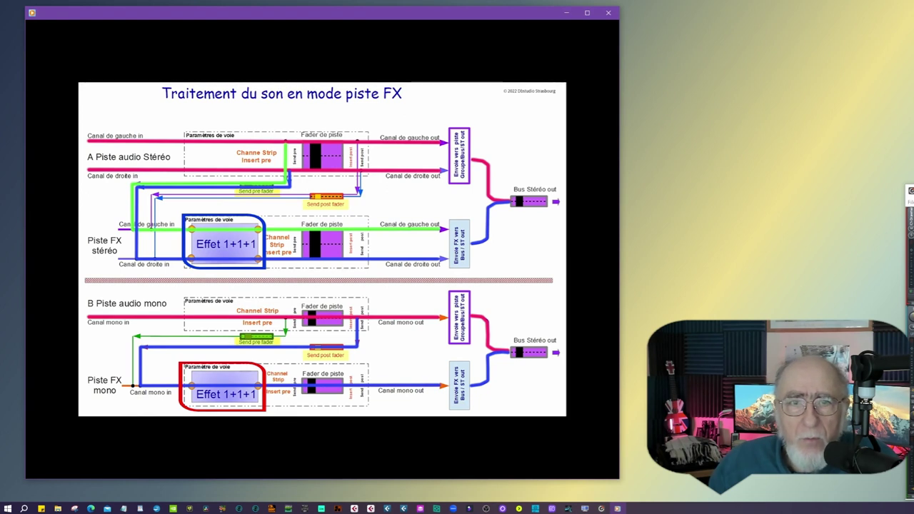
{"action": "key", "text": "alt+Tab"}
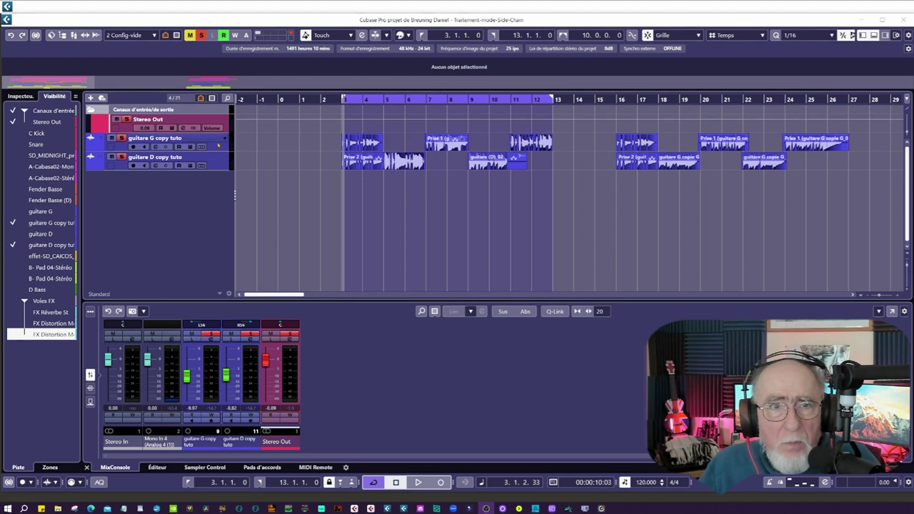
Open the channel settings of guitare G copy tuto, check the destinations offered for its first send, and close the settings
{"action": "left_click", "coordinate": [154, 147]}
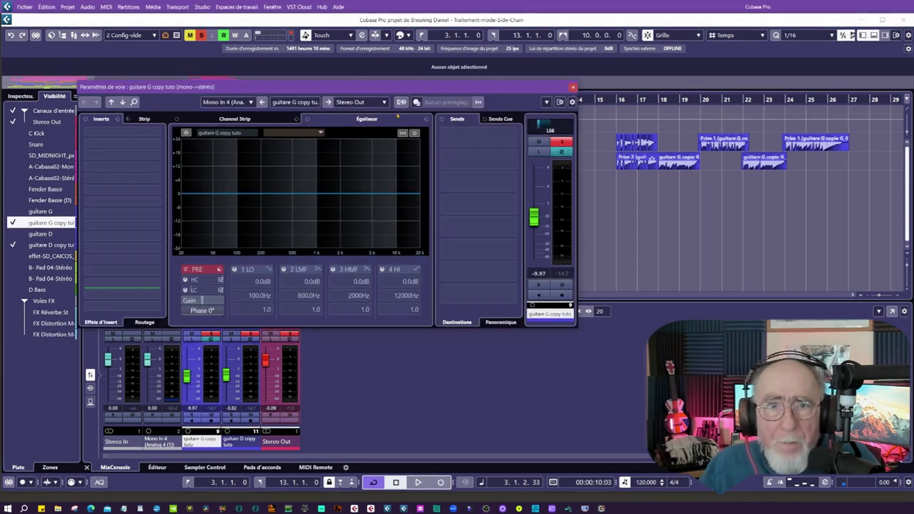
{"action": "left_click_drag", "start_coordinate": [341, 89], "coordinate": [483, 99]}
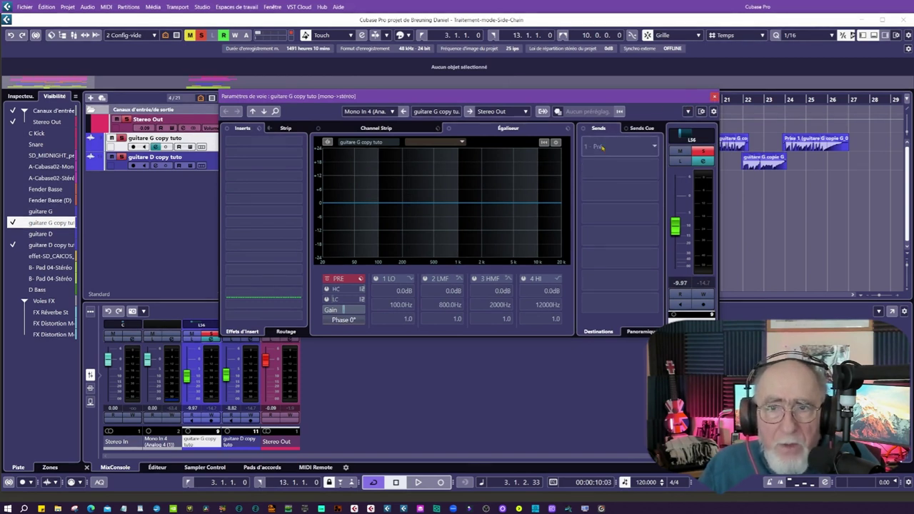
{"action": "left_click", "coordinate": [654, 147]}
{"action": "left_click", "coordinate": [654, 147]}
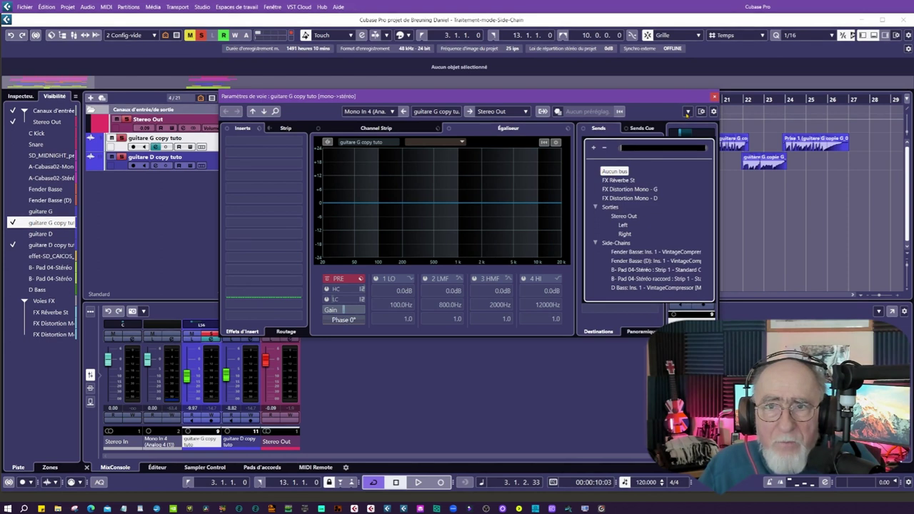
{"action": "left_click", "coordinate": [654, 101]}
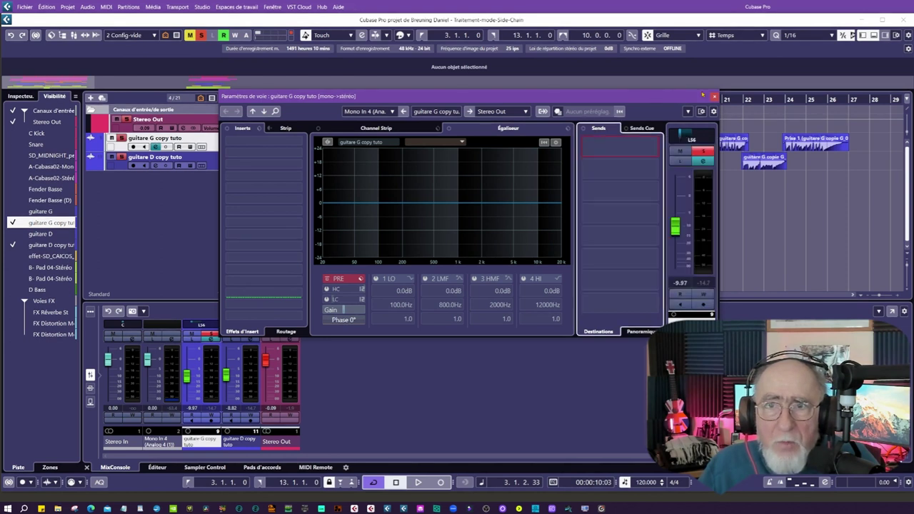
{"action": "left_click", "coordinate": [715, 97]}
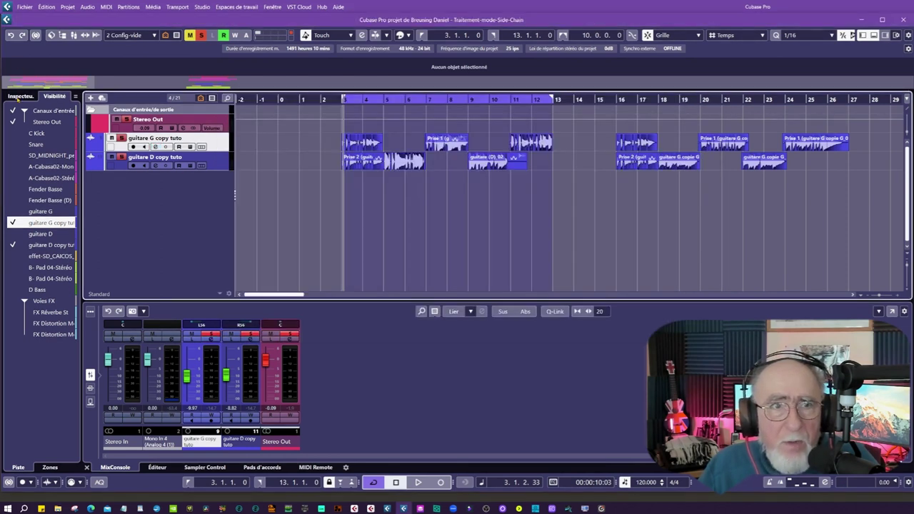
Check the first send's destination list for guitare G copy tuto in the Inspector, and return to the track visibility list
{"action": "left_click", "coordinate": [20, 95]}
{"action": "left_click", "coordinate": [32, 170]}
{"action": "left_click", "coordinate": [32, 170]}
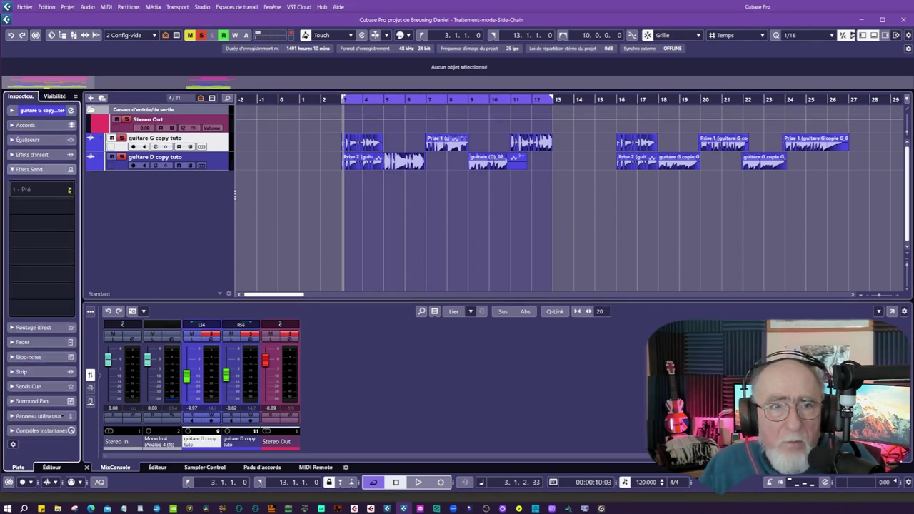
{"action": "left_click", "coordinate": [69, 190]}
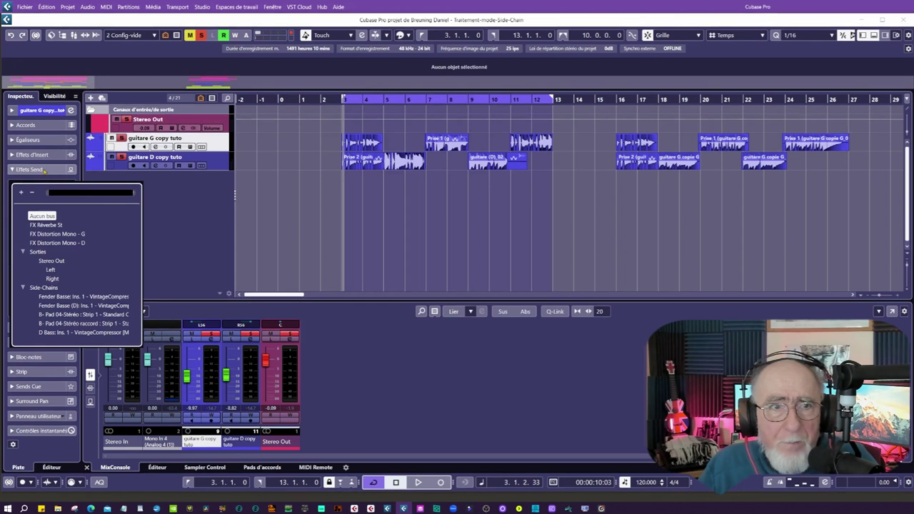
{"action": "left_click", "coordinate": [44, 171]}
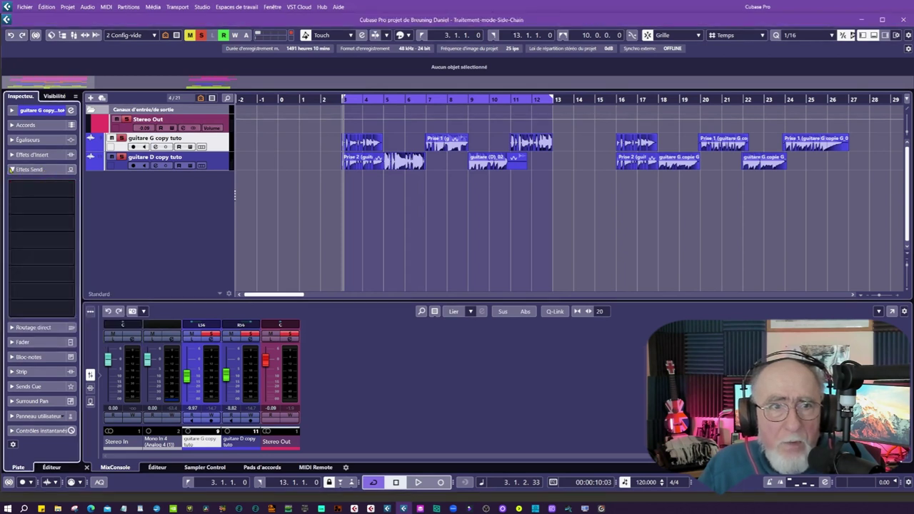
{"action": "left_click", "coordinate": [12, 171]}
{"action": "left_click", "coordinate": [53, 96]}
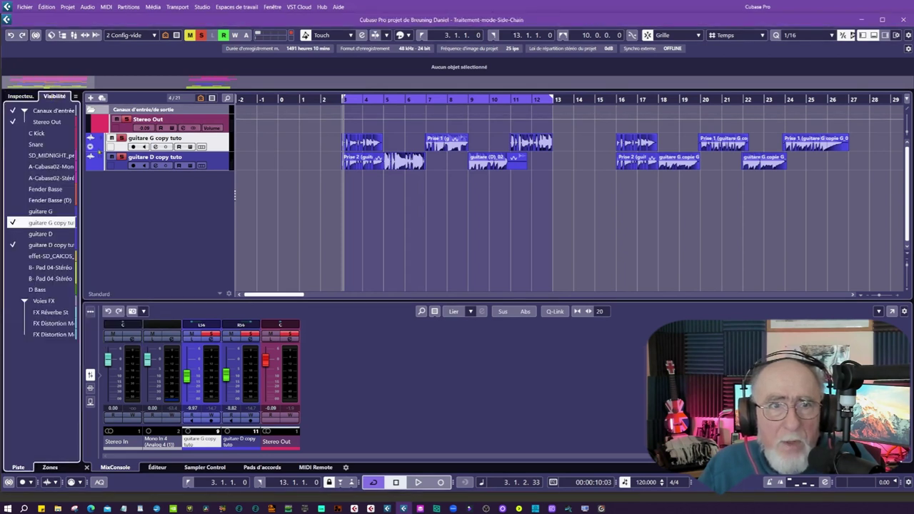
Add one stereo FX track named "FX st Reverbe" in the folder, using MannyM Reverb Stereo and the Stereo Out output
{"action": "right_click", "coordinate": [151, 194]}
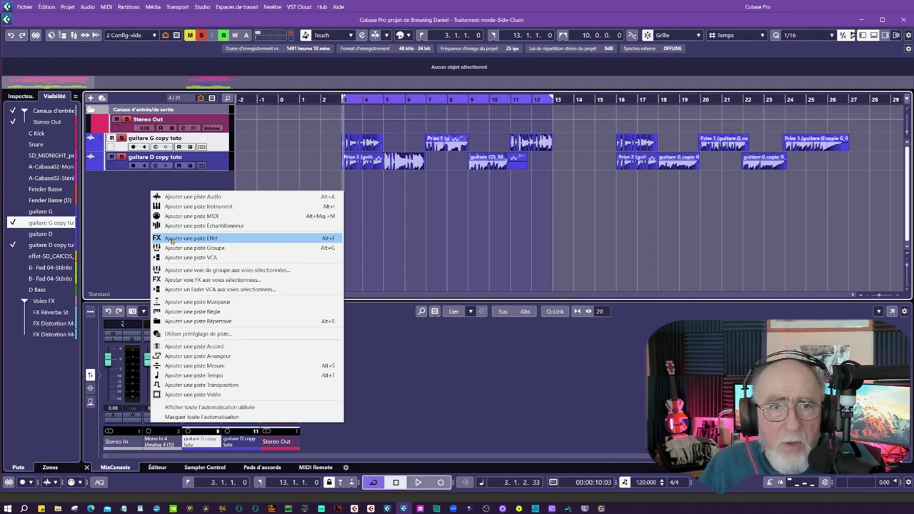
{"action": "left_click", "coordinate": [172, 238]}
{"action": "left_click_drag", "start_coordinate": [326, 187], "coordinate": [296, 190]}
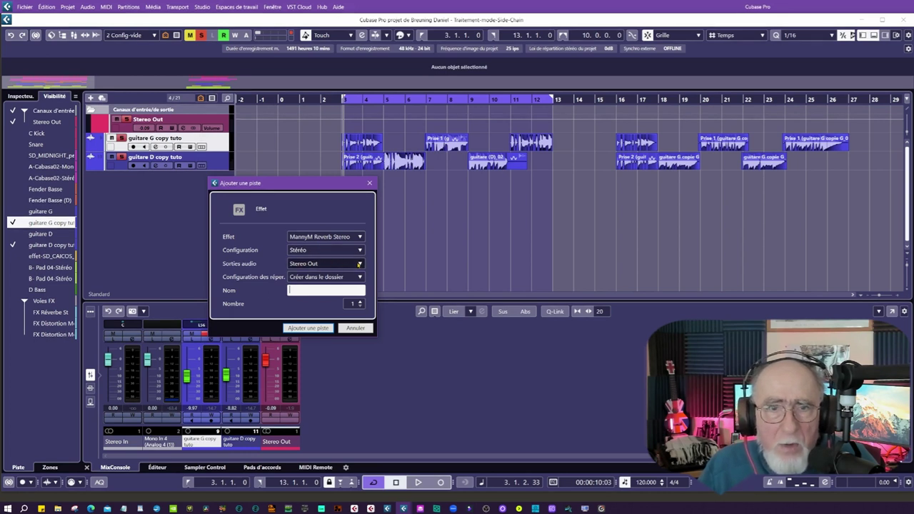
{"action": "left_click", "coordinate": [359, 264]}
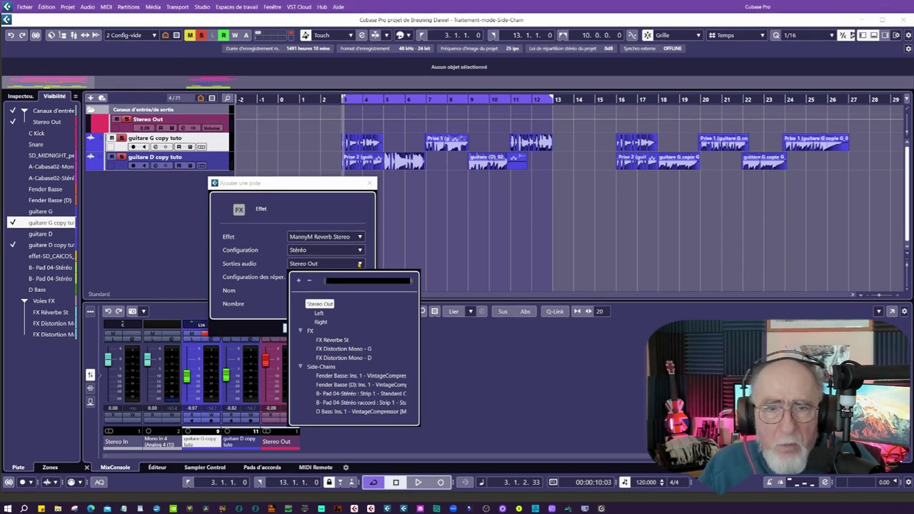
{"action": "left_click", "coordinate": [359, 264]}
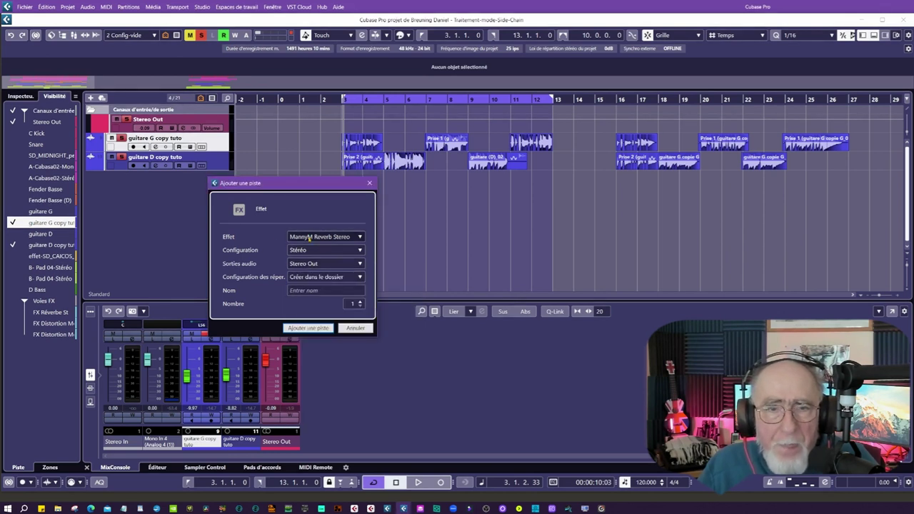
{"action": "left_click", "coordinate": [306, 289]}
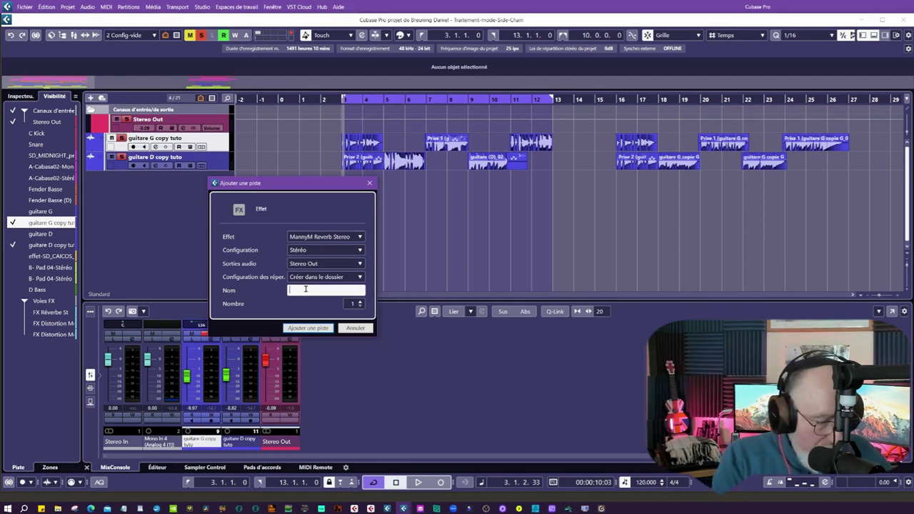
{"action": "type", "text": "FX st"}
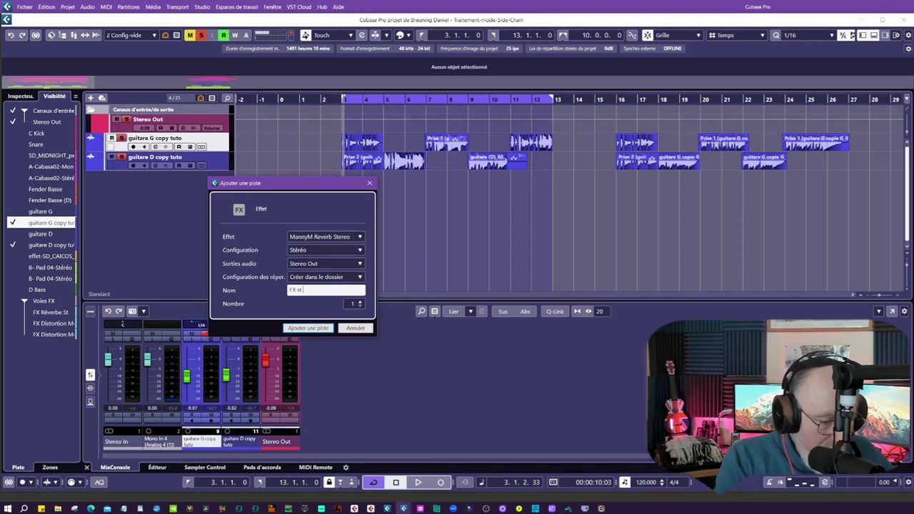
{"action": "type", "text": " Rever"}
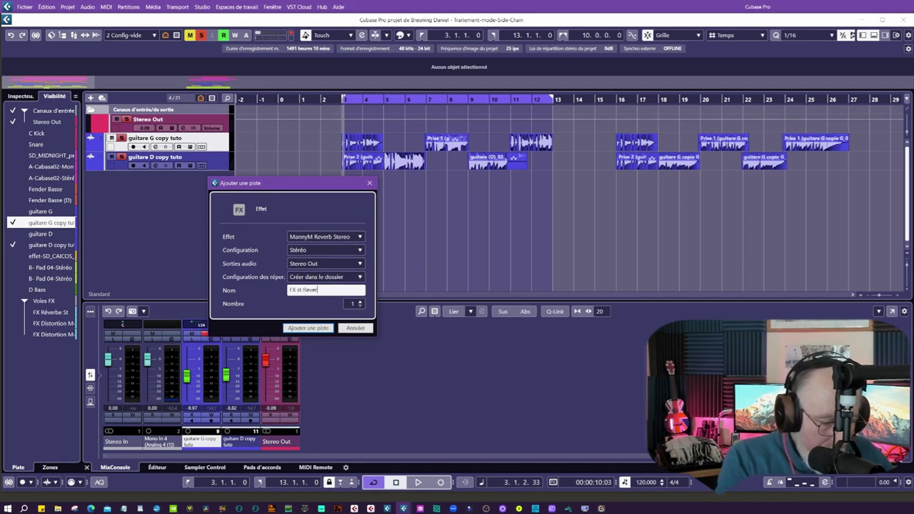
{"action": "type", "text": "be"}
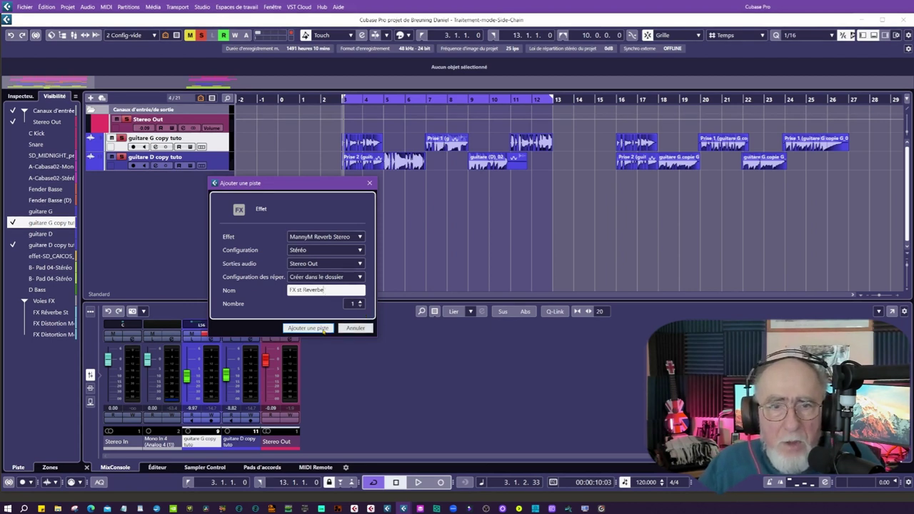
{"action": "left_click", "coordinate": [323, 329]}
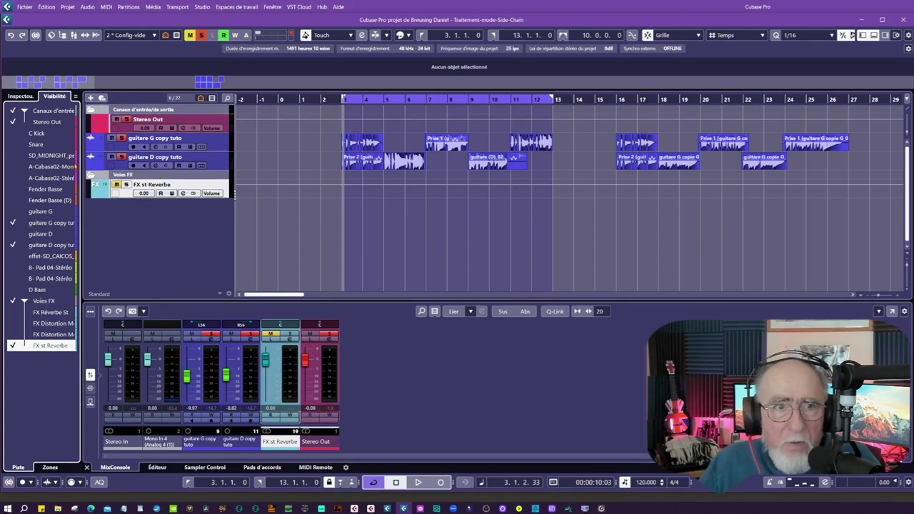
Fold and unfold the Voies FX folder, and display the FX st Reverbe track in the Inspector
{"action": "left_click", "coordinate": [90, 175]}
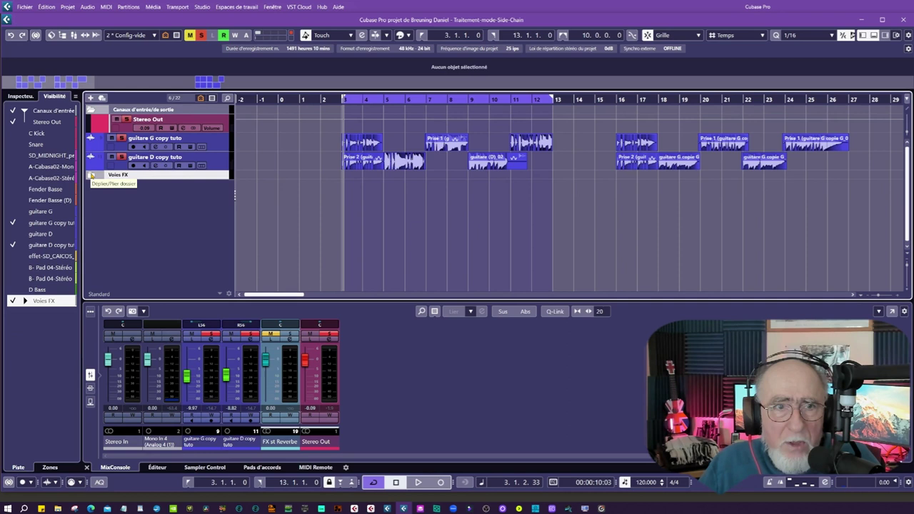
{"action": "left_click", "coordinate": [91, 175]}
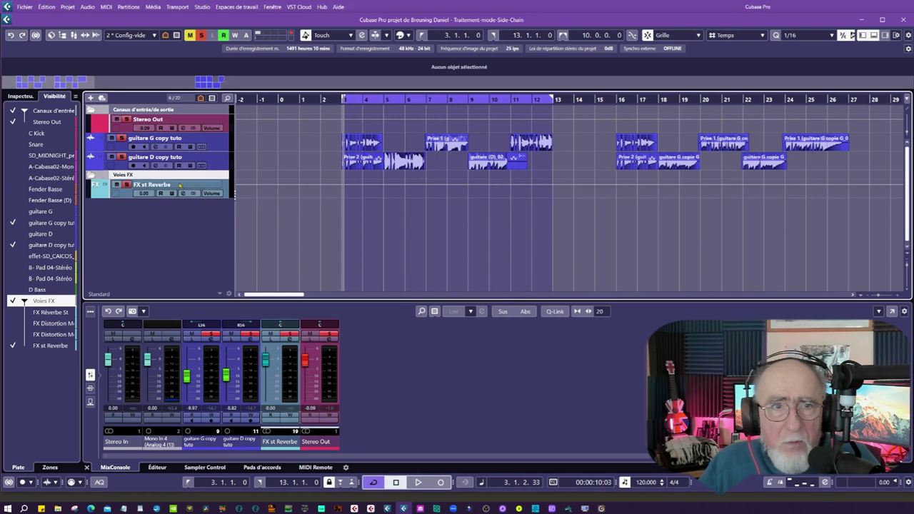
{"action": "left_click", "coordinate": [179, 187]}
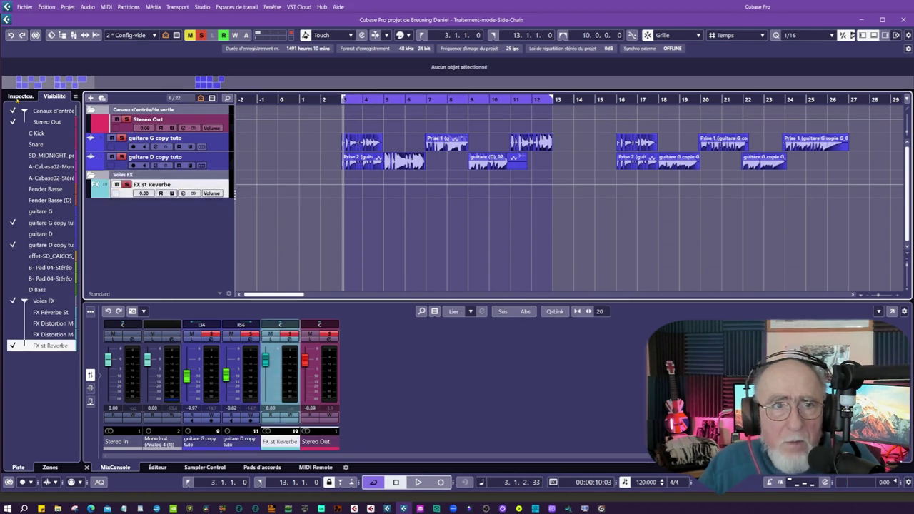
{"action": "left_click", "coordinate": [19, 97]}
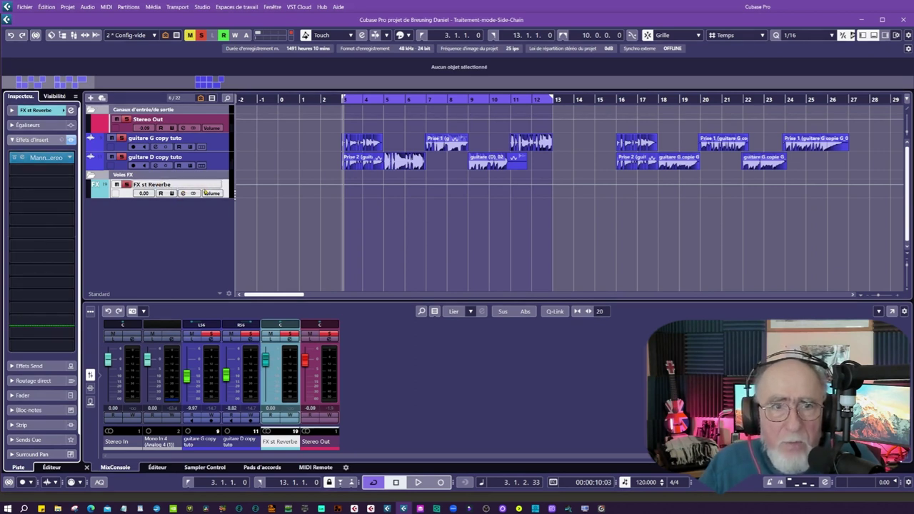
Examine the input source, output routing and insert effect in the FX st Reverbe channel settings, and close them
{"action": "left_click", "coordinate": [182, 193]}
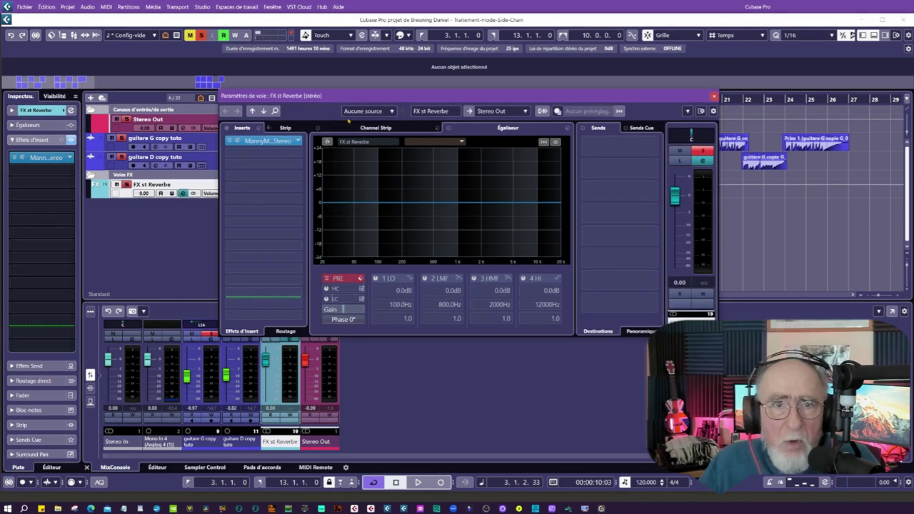
{"action": "mouse_move", "coordinate": [584, 210]}
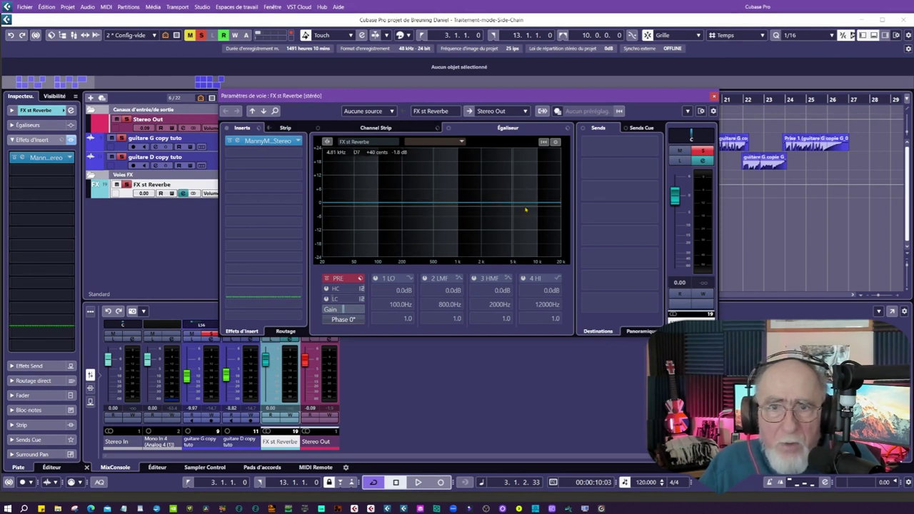
{"action": "mouse_move", "coordinate": [295, 161]}
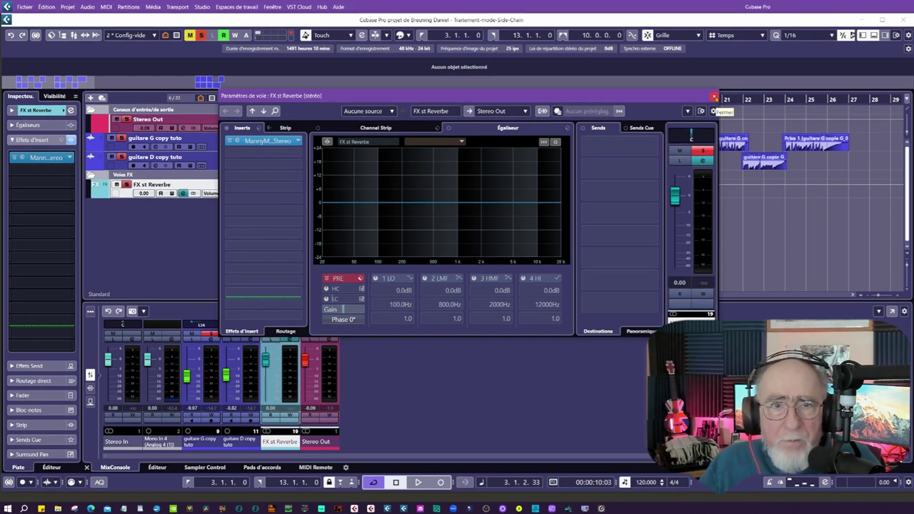
{"action": "left_click", "coordinate": [714, 97]}
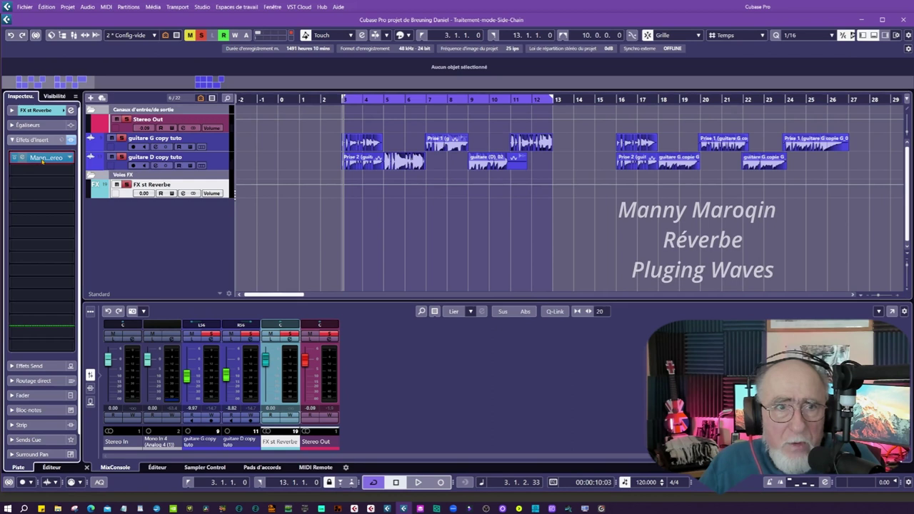
Open the MannyM Reverb Stereo insert of FX st Reverbe, adjust its time, predelay and highs, and set the hall size to Large
{"action": "left_click", "coordinate": [42, 157]}
{"action": "left_click_drag", "start_coordinate": [392, 215], "coordinate": [432, 221]}
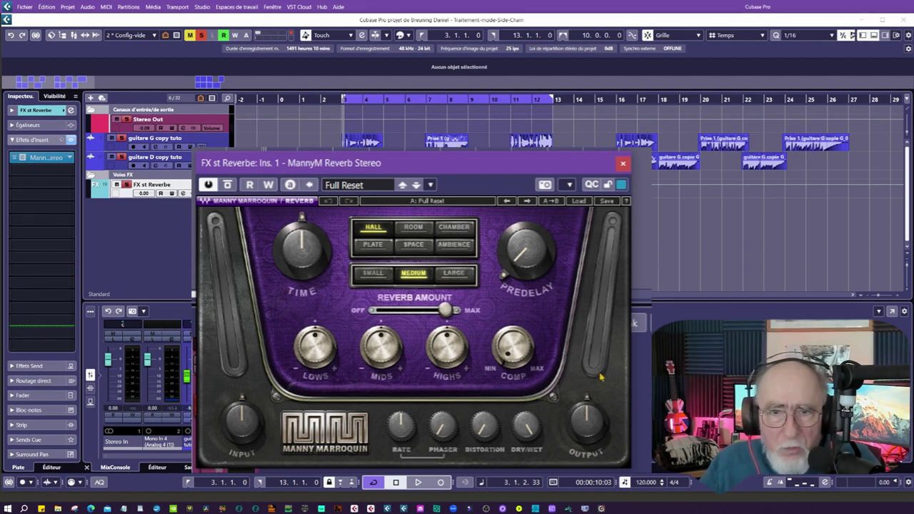
{"action": "mouse_move", "coordinate": [528, 429]}
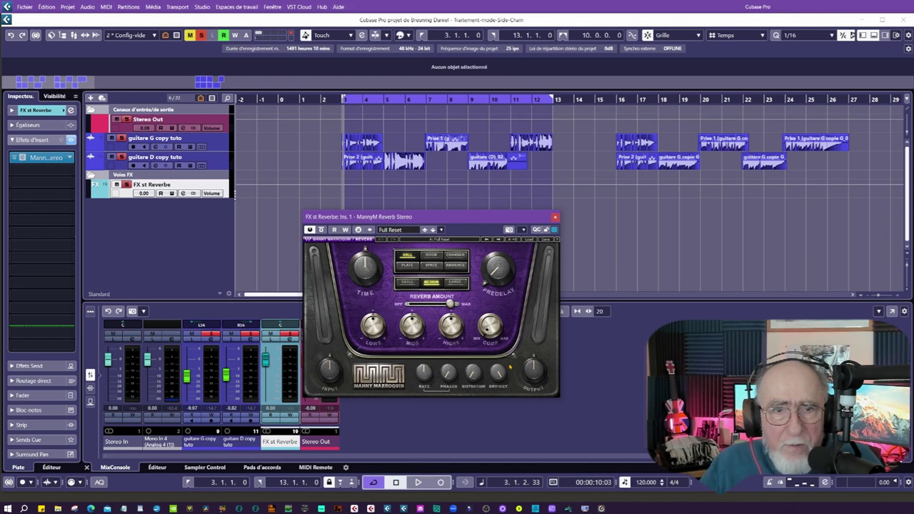
{"action": "left_click", "coordinate": [365, 266]}
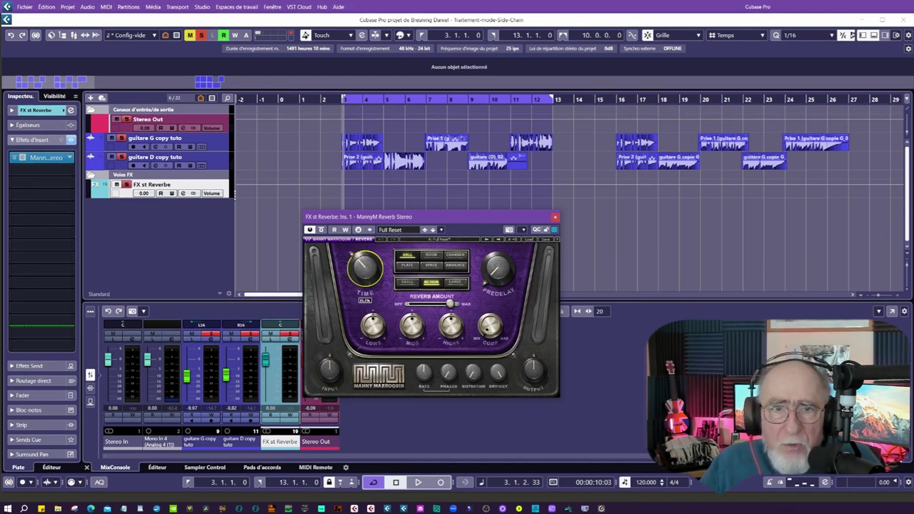
{"action": "left_click", "coordinate": [497, 272]}
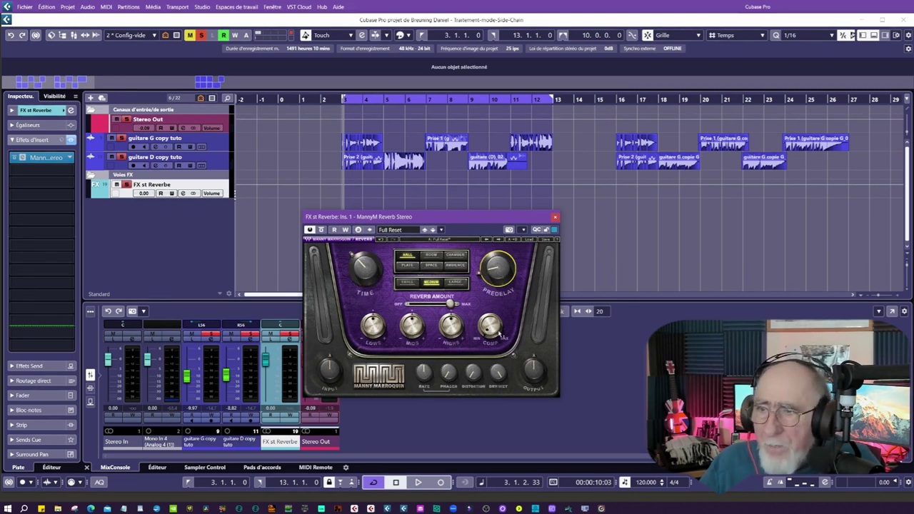
{"action": "left_click", "coordinate": [450, 326]}
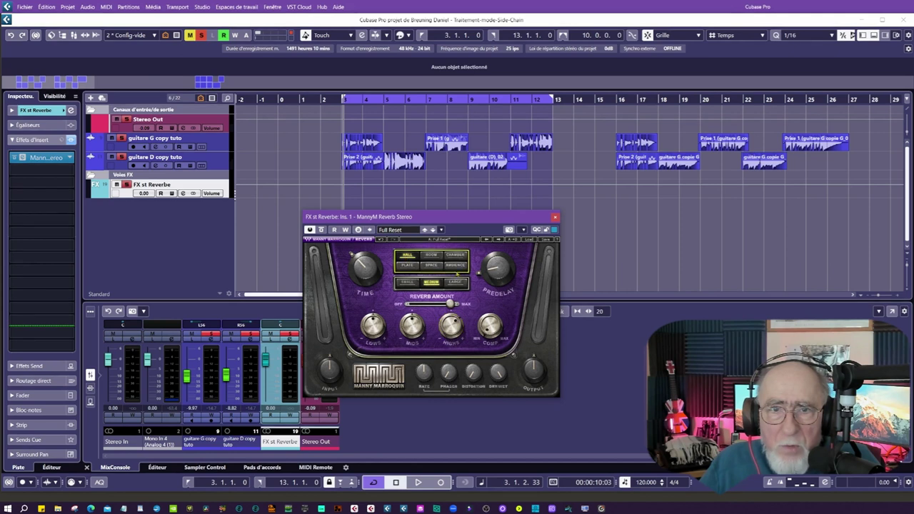
{"action": "left_click", "coordinate": [455, 283]}
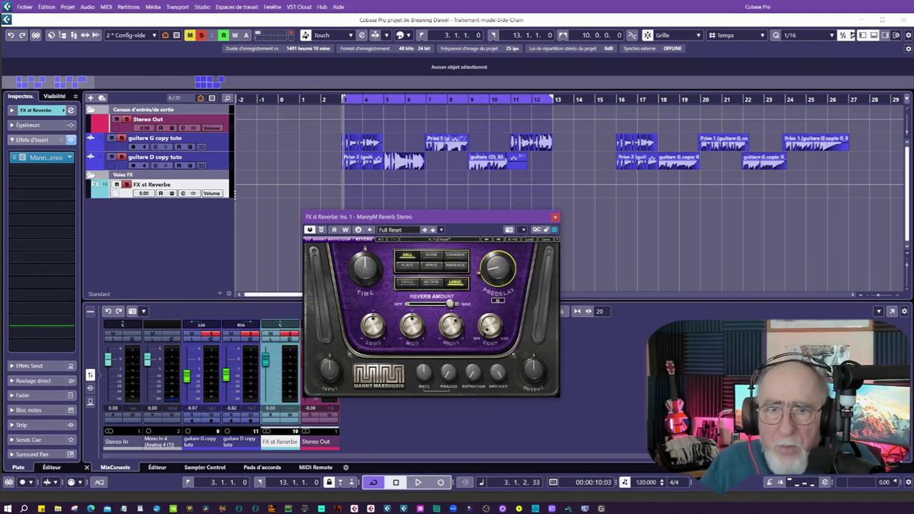
Shorten the reverb time in the MannyM Reverb Stereo plug-in and move its window clear of the tracks
{"action": "scroll", "coordinate": [364, 268], "scroll_direction": "down", "scroll_amount": 3}
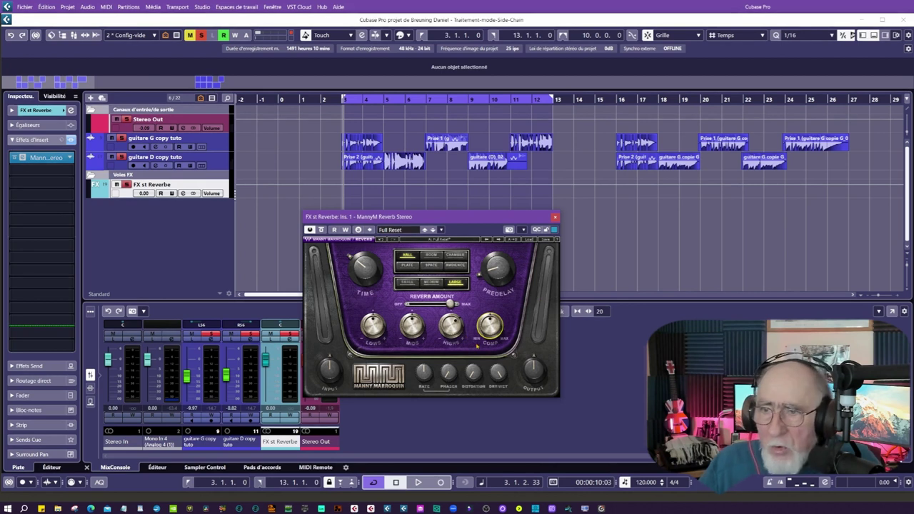
{"action": "left_click_drag", "start_coordinate": [451, 223], "coordinate": [449, 276]}
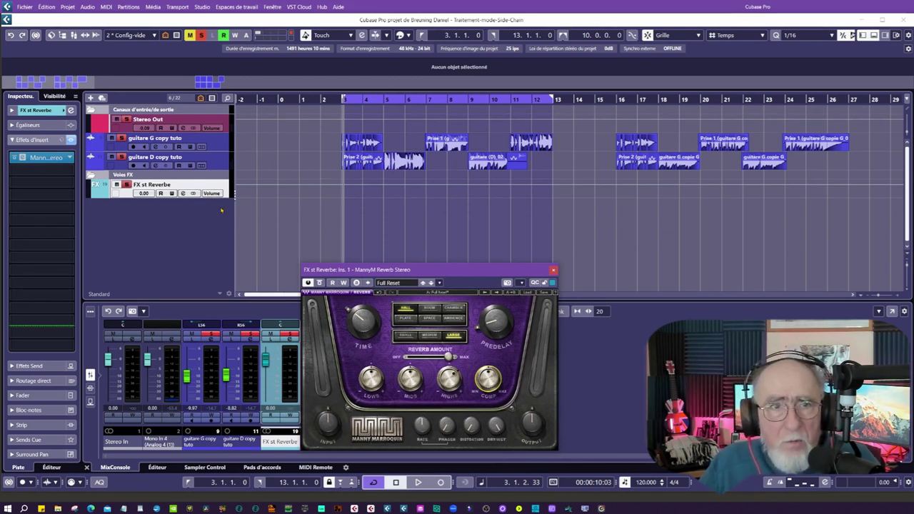
Play back the guitars with the FX st Reverbe track muted, and stop playback
{"action": "left_click", "coordinate": [118, 184]}
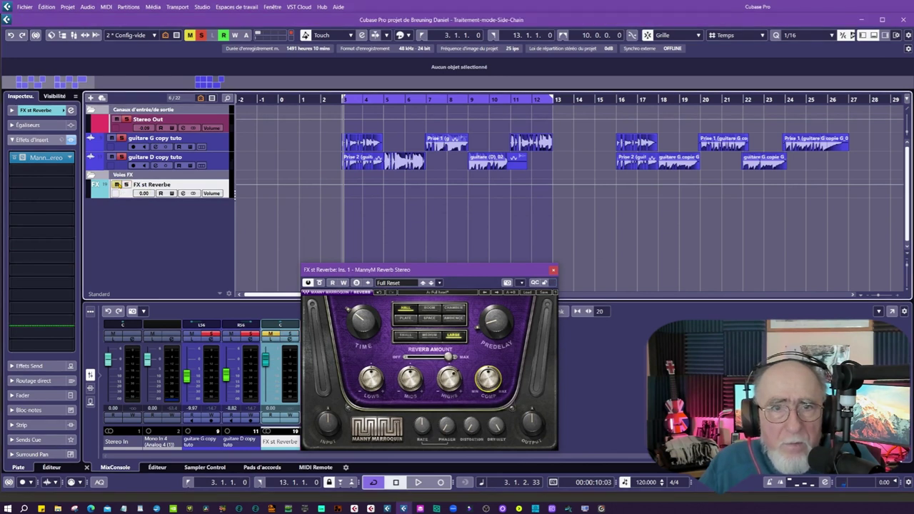
{"action": "key", "text": "space"}
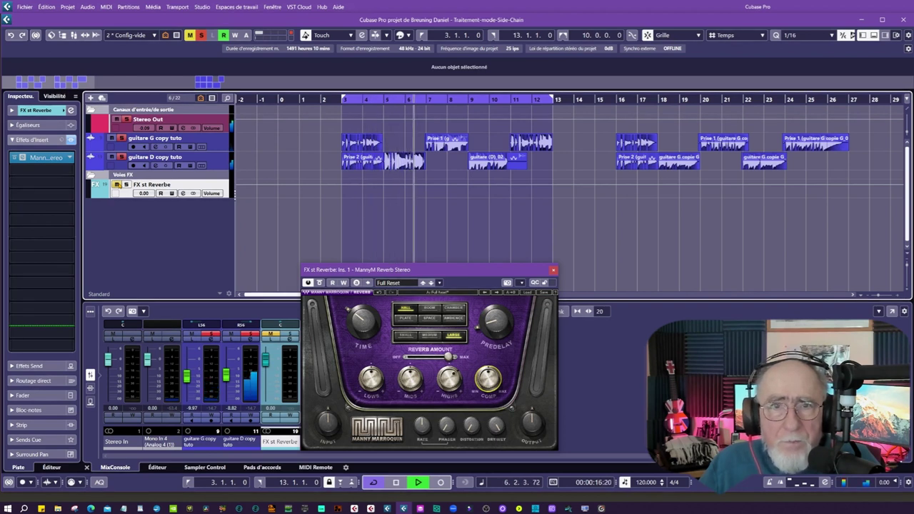
{"action": "key", "text": "space"}
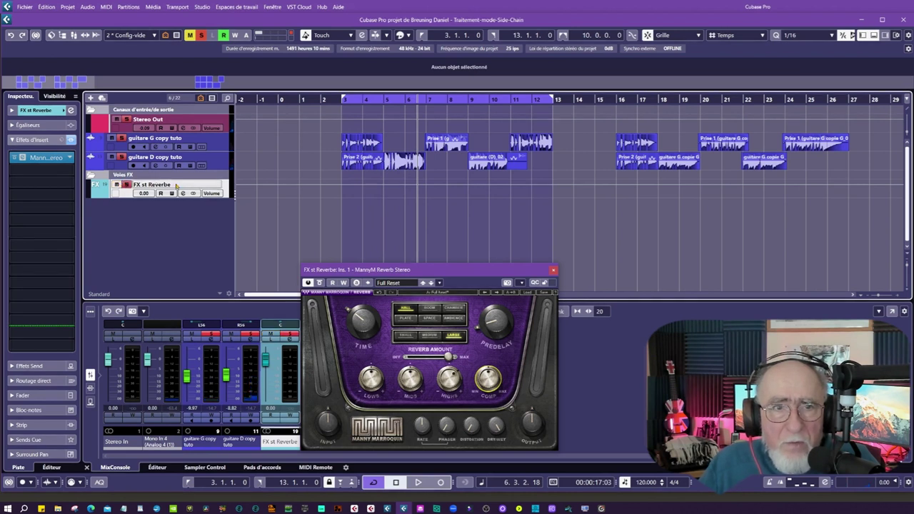
Display the guitar tracks' send slots, and examine the available send destinations in the guitare D copy tuto channel settings
{"action": "left_click", "coordinate": [217, 146]}
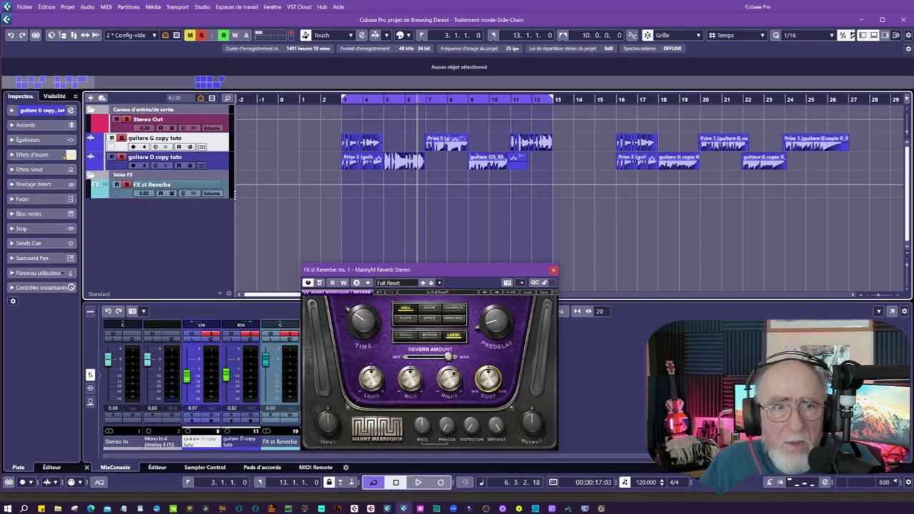
{"action": "left_click", "coordinate": [31, 169]}
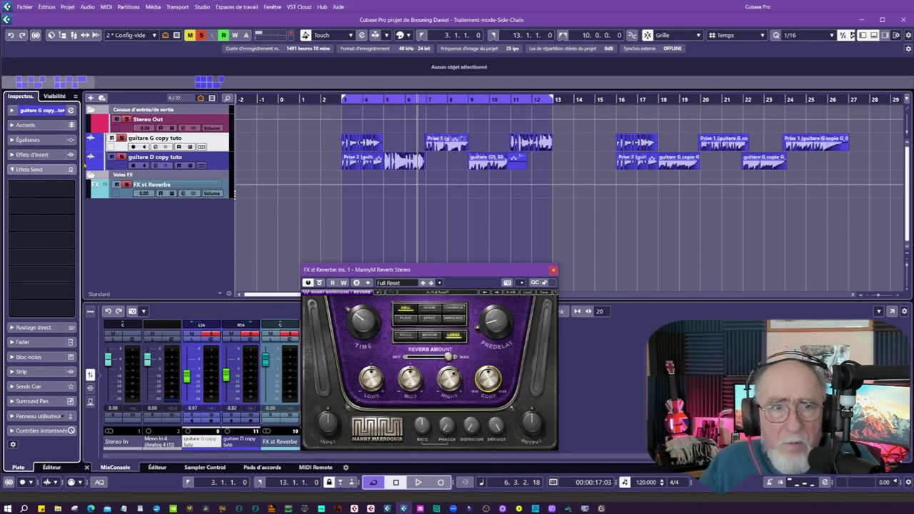
{"action": "left_click", "coordinate": [156, 166]}
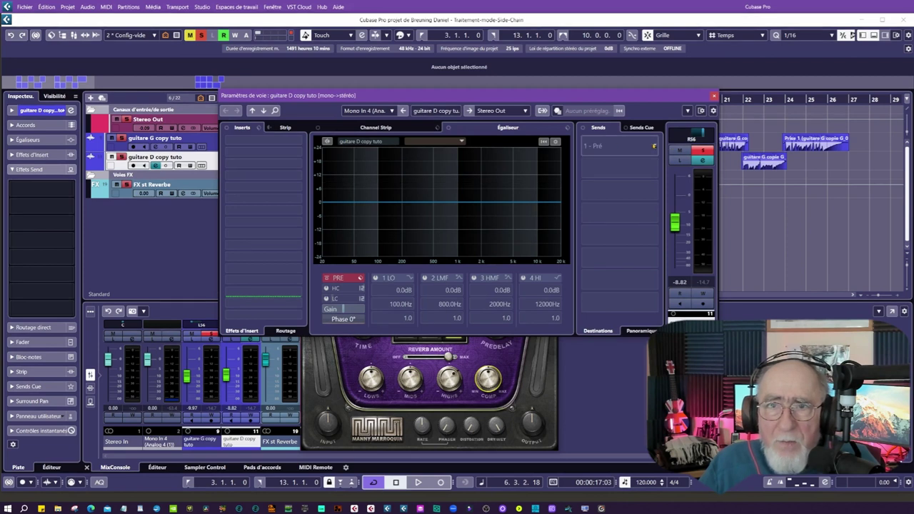
{"action": "left_click", "coordinate": [654, 147]}
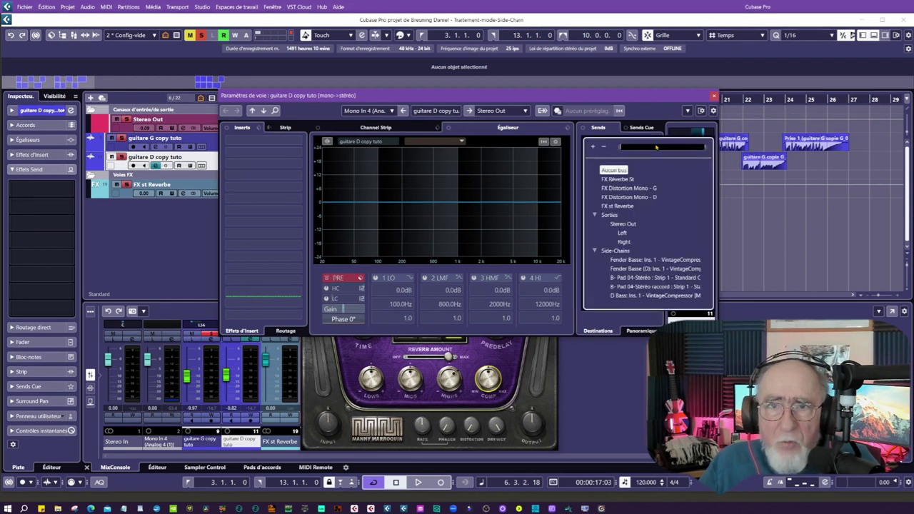
{"action": "left_click", "coordinate": [630, 98]}
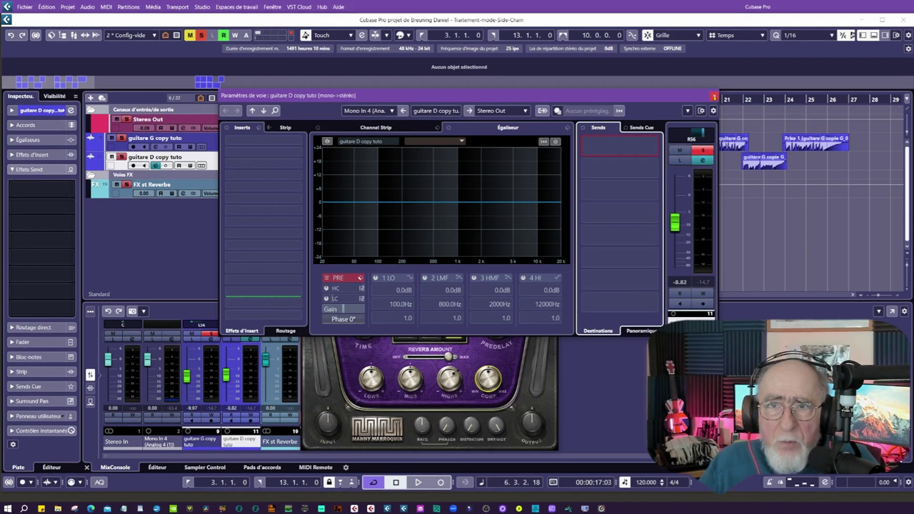
{"action": "left_click", "coordinate": [714, 96]}
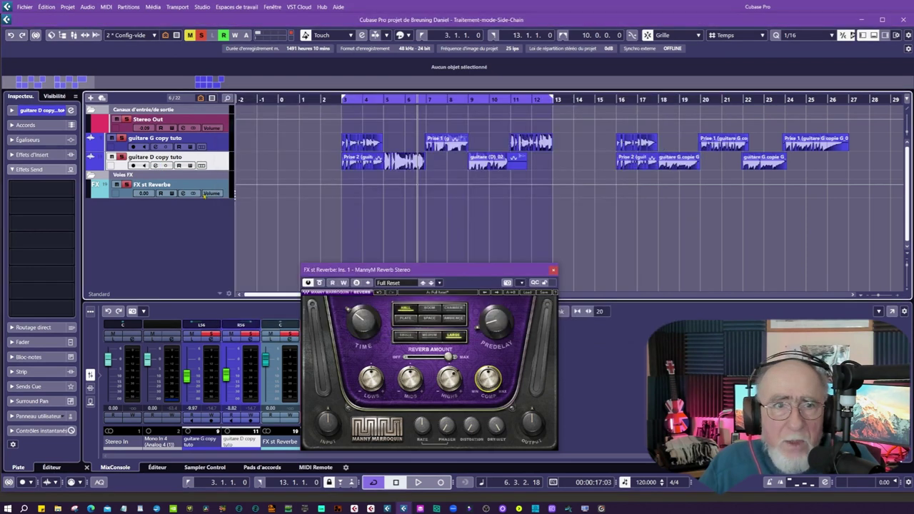
Assign FX st Reverbe to the first send of guitare D copy tuto, activate it, and set it to pre-fader
{"action": "left_click", "coordinate": [69, 189]}
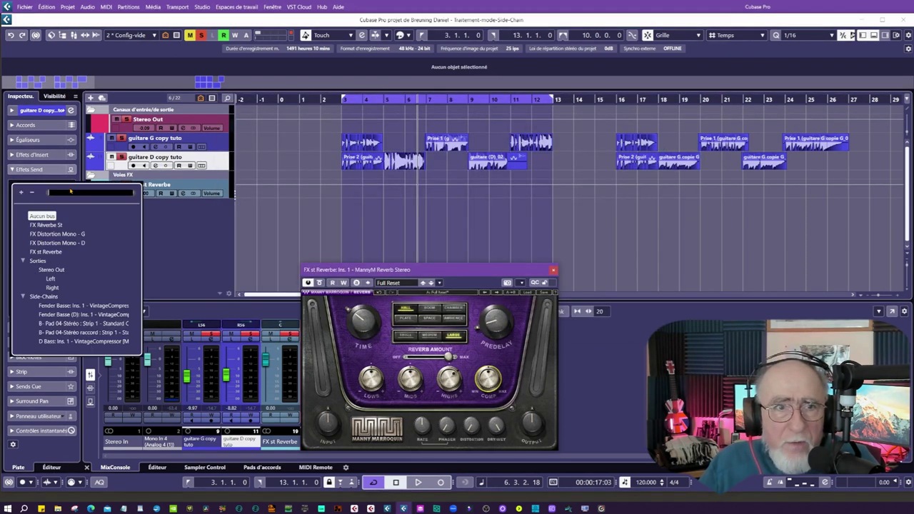
{"action": "left_click", "coordinate": [48, 254]}
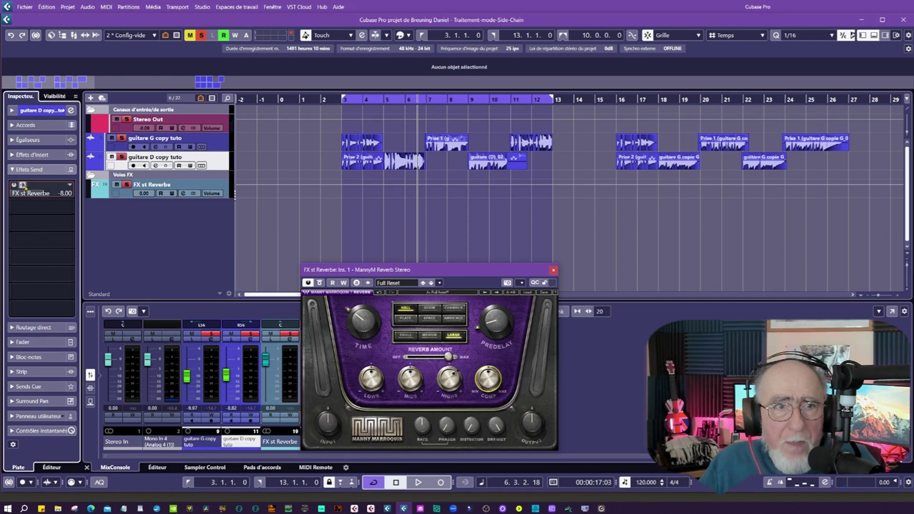
{"action": "left_click", "coordinate": [13, 185]}
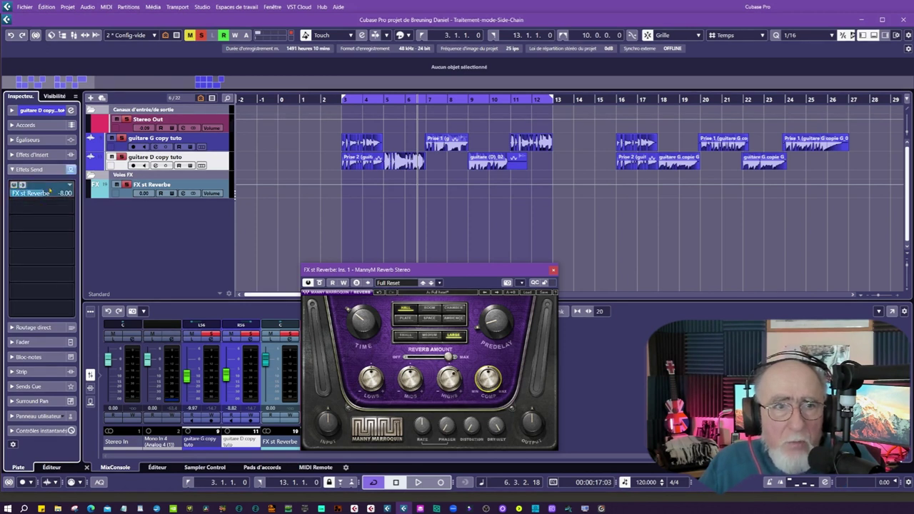
{"action": "left_click", "coordinate": [28, 194]}
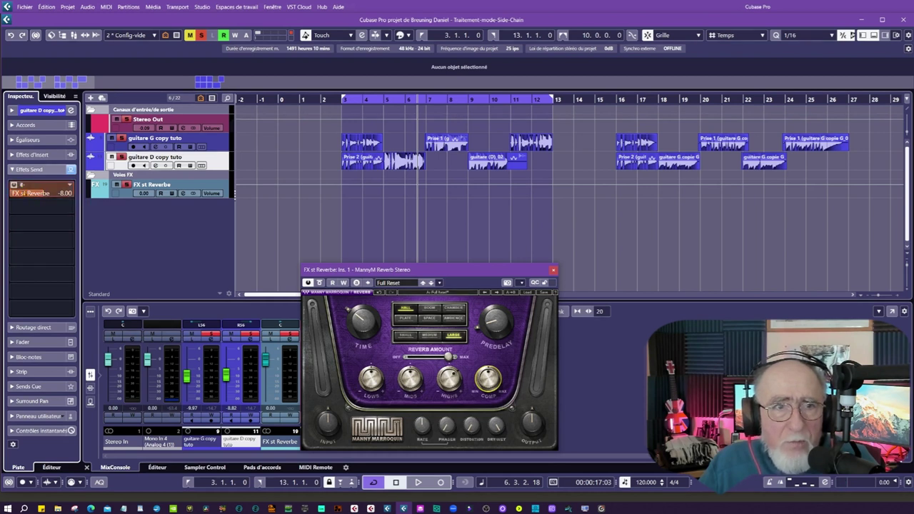
{"action": "left_click", "coordinate": [22, 185]}
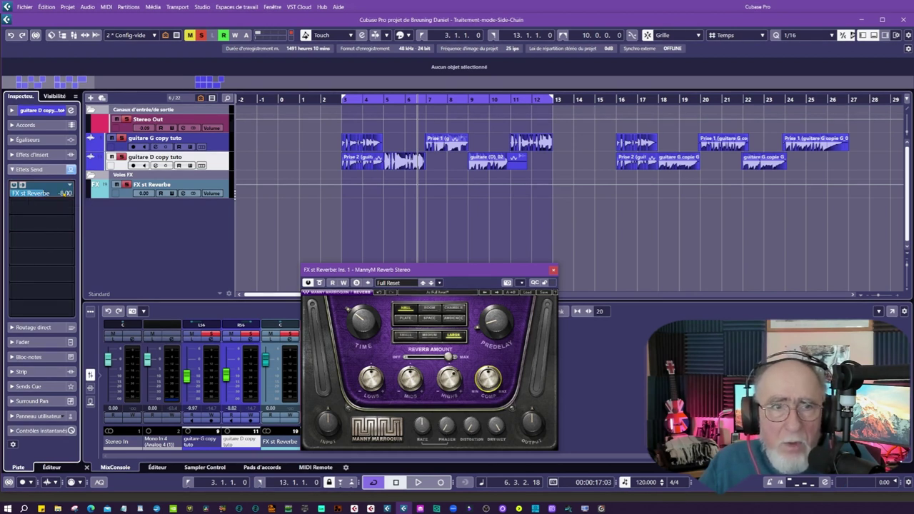
Set the FX st Reverbe send level of guitare D copy tuto to -8
{"action": "double_click", "coordinate": [62, 193]}
{"action": "left_click", "coordinate": [50, 219]}
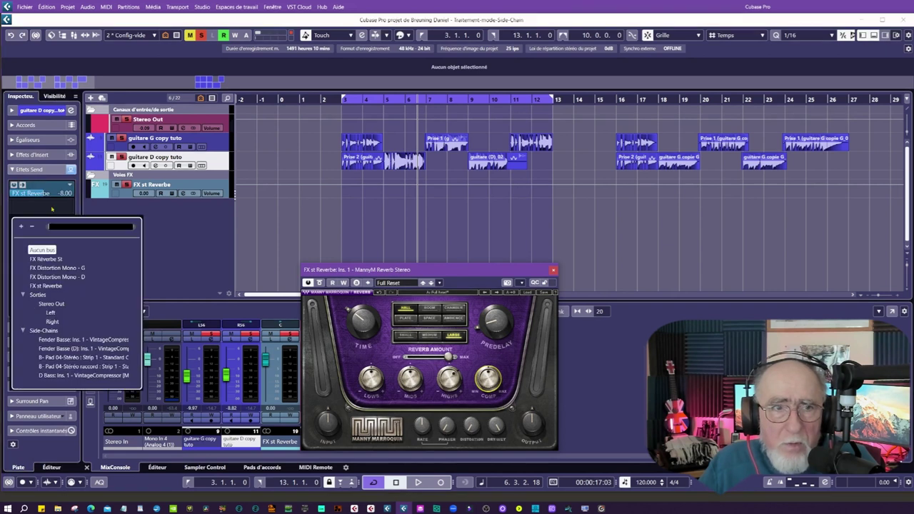
{"action": "left_click", "coordinate": [54, 210]}
{"action": "mouse_move", "coordinate": [54, 194]}
{"action": "left_mouse_down"}
{"action": "mouse_move", "coordinate": [212, 194]}
{"action": "mouse_move", "coordinate": [66, 199]}
{"action": "left_mouse_up"}
{"action": "double_click", "coordinate": [65, 195]}
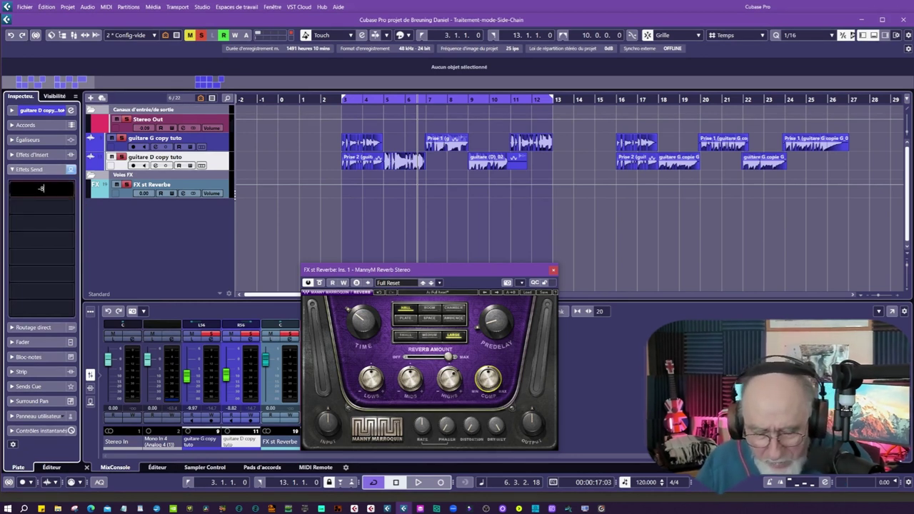
{"action": "type", "text": "-8"}
{"action": "key", "text": "Return"}
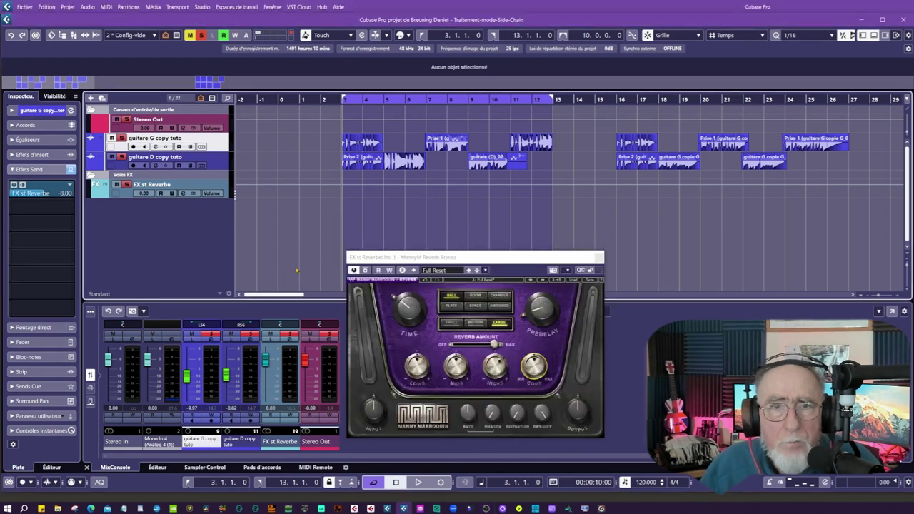
Play back the guitars through FX st Reverbe, and replay from bar 3 with the guitar channel faders fully down
{"action": "key", "text": "space"}
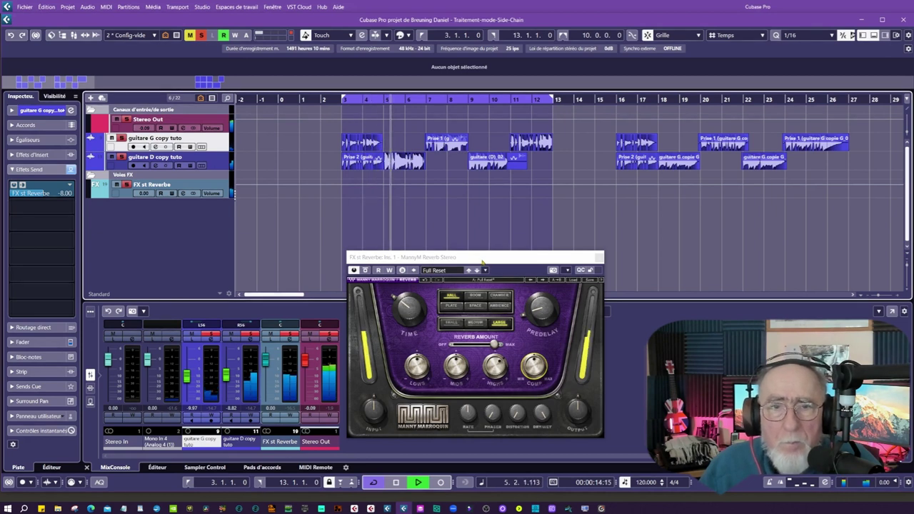
{"action": "left_click_drag", "start_coordinate": [482, 261], "coordinate": [481, 247]}
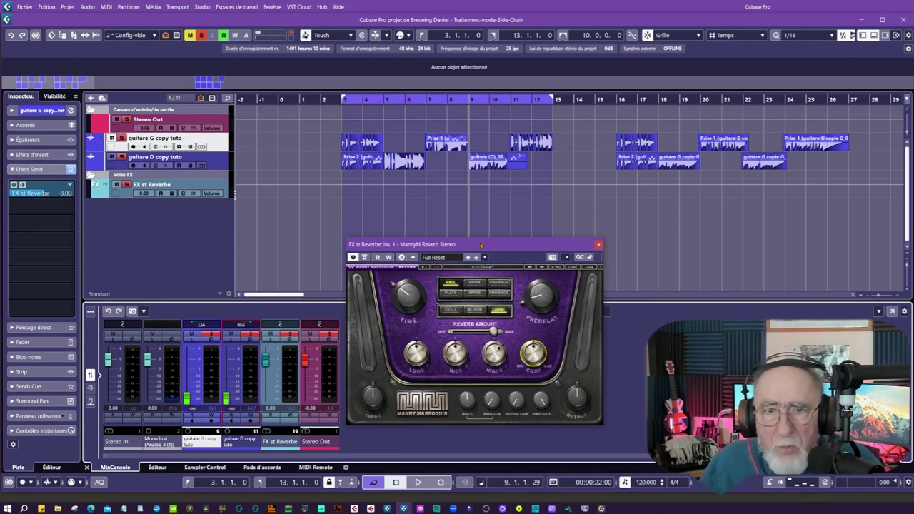
{"action": "left_click", "coordinate": [339, 100]}
{"action": "key", "text": "space"}
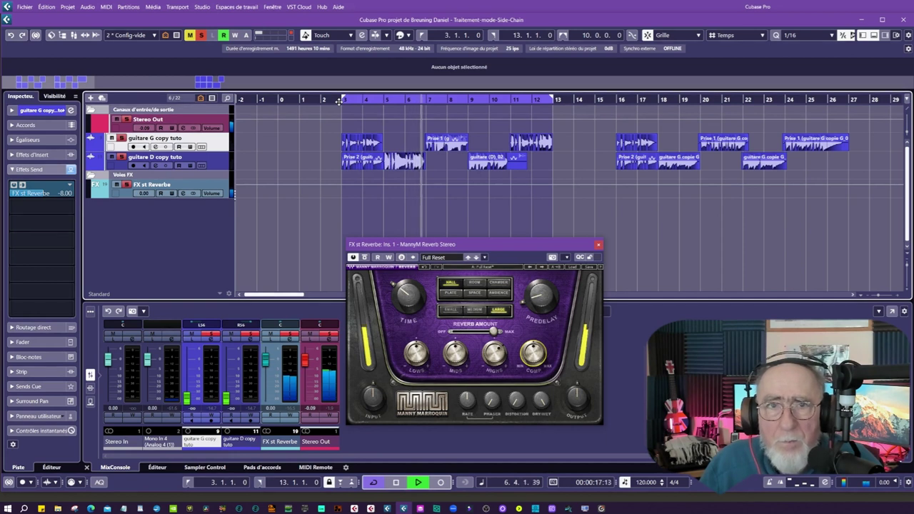
{"action": "key", "text": "space"}
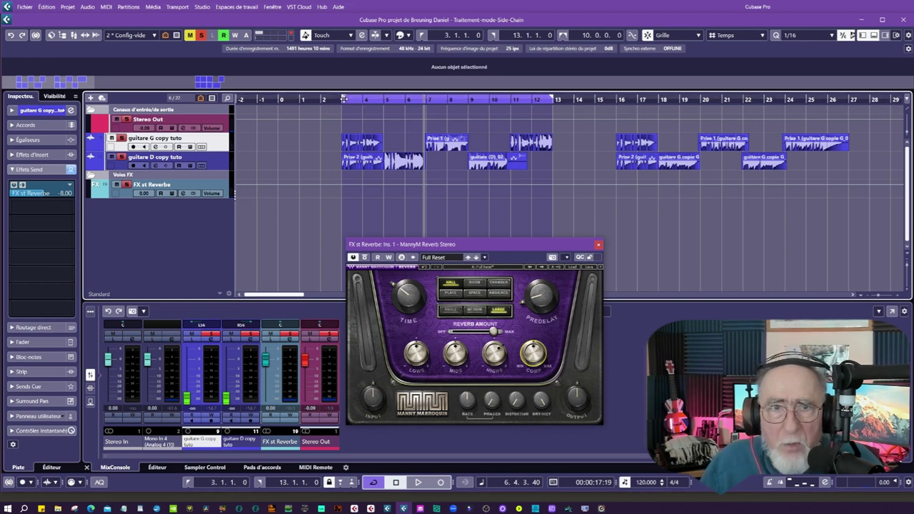
Replay from bar 3 while varying the reverb time and reverb amount, and return both to their previous settings
{"action": "left_click", "coordinate": [343, 100]}
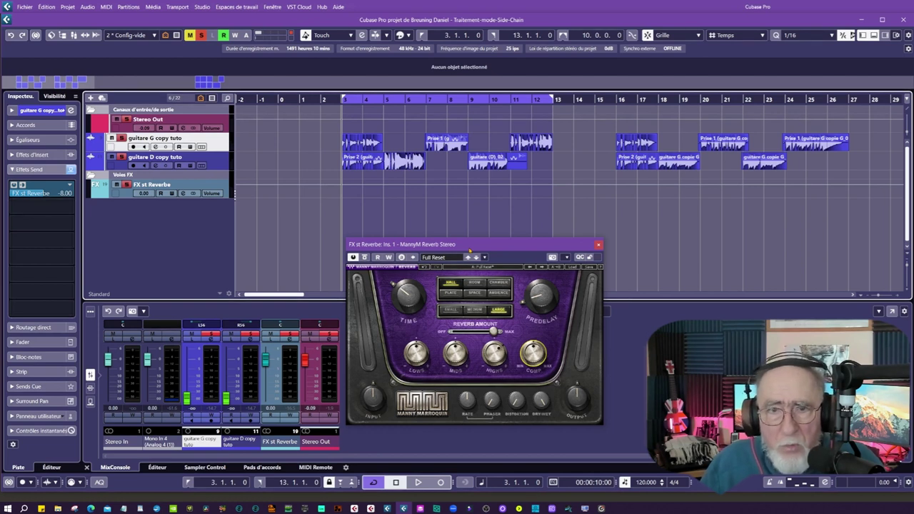
{"action": "key", "text": "space"}
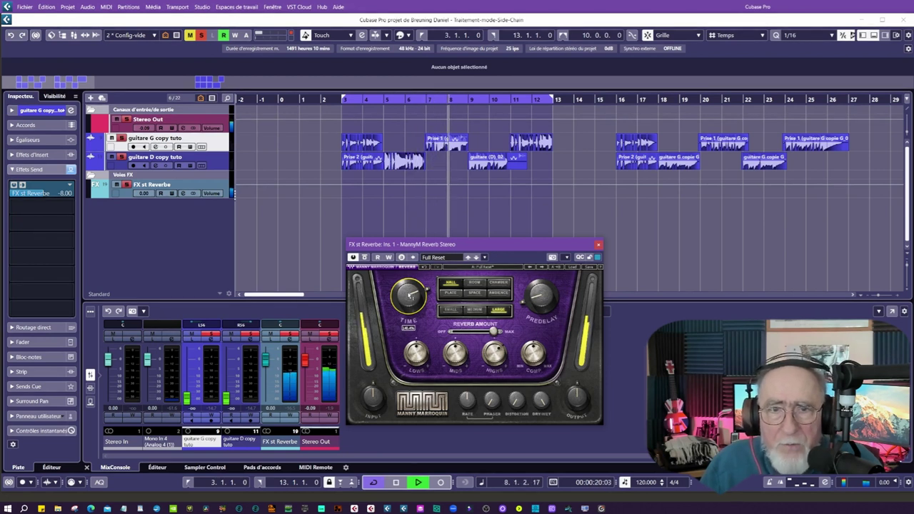
{"action": "mouse_move", "coordinate": [409, 294]}
{"action": "left_mouse_down"}
{"action": "mouse_move", "coordinate": [402, 278]}
{"action": "mouse_move", "coordinate": [392, 289]}
{"action": "left_mouse_up"}
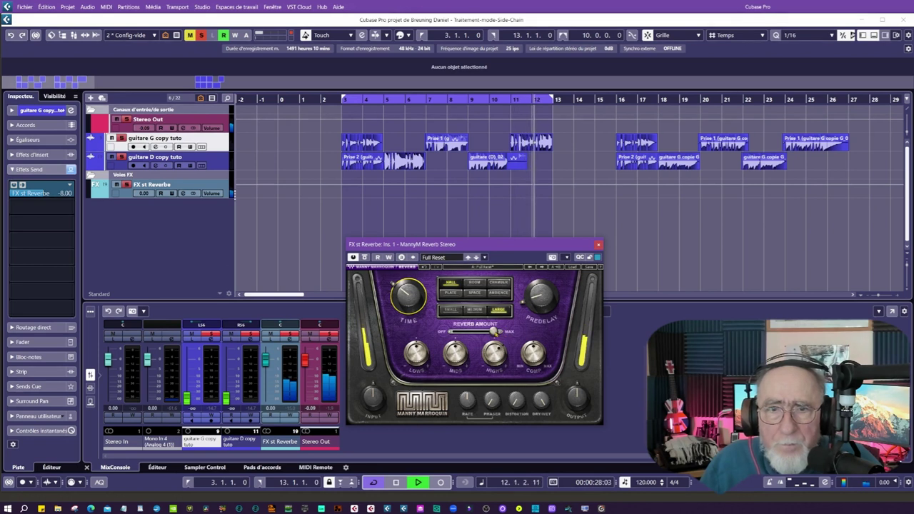
{"action": "left_click_drag", "start_coordinate": [496, 332], "coordinate": [483, 333]}
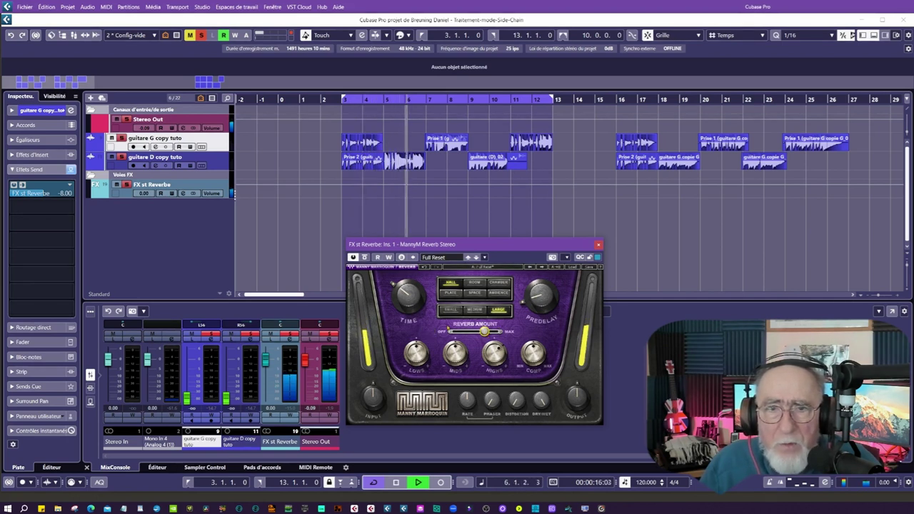
{"action": "mouse_move", "coordinate": [485, 332]}
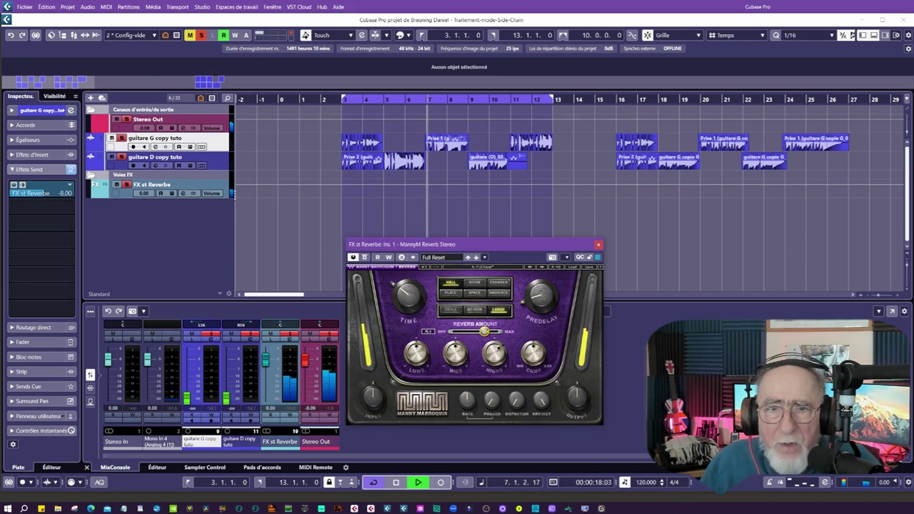
{"action": "left_click_drag", "start_coordinate": [485, 332], "coordinate": [494, 332]}
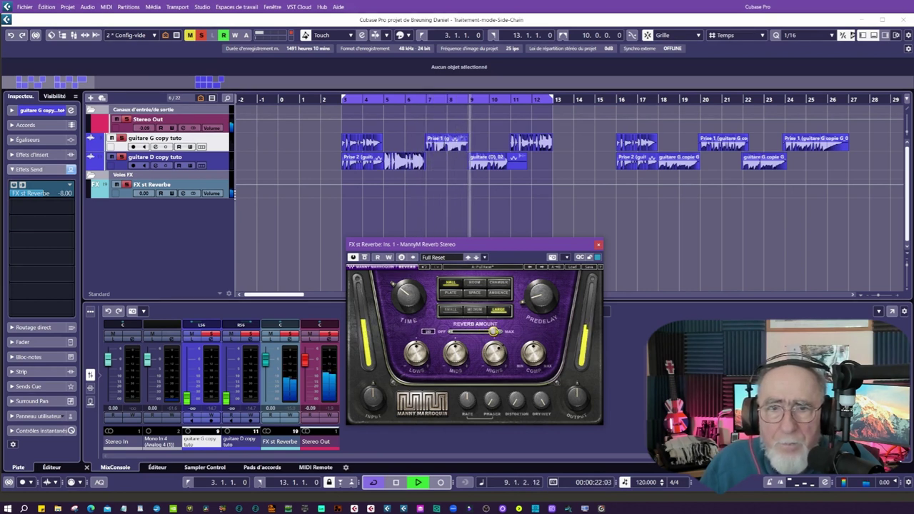
{"action": "mouse_move", "coordinate": [538, 301]}
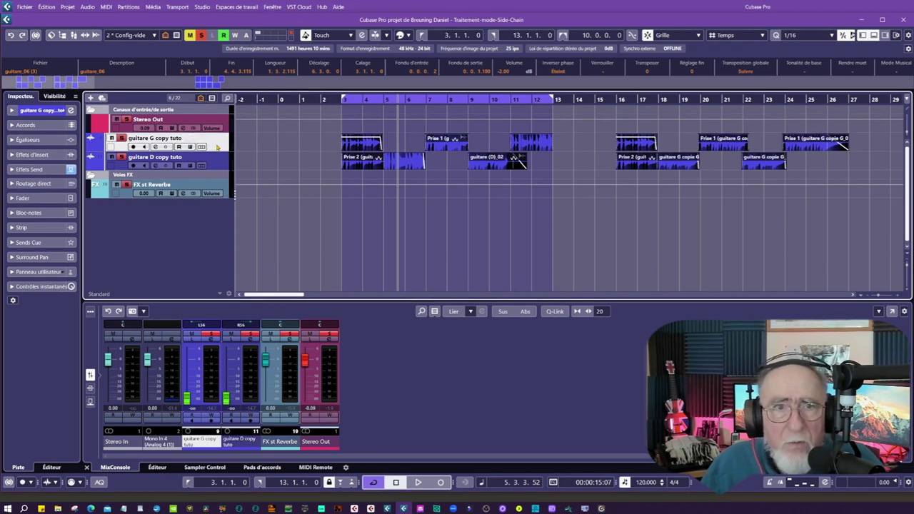
Start adding an FX channel to the selected guitare G copy tuto track, with Steinberg's VST Amp Rack distortion as its effect
{"action": "right_click", "coordinate": [147, 220]}
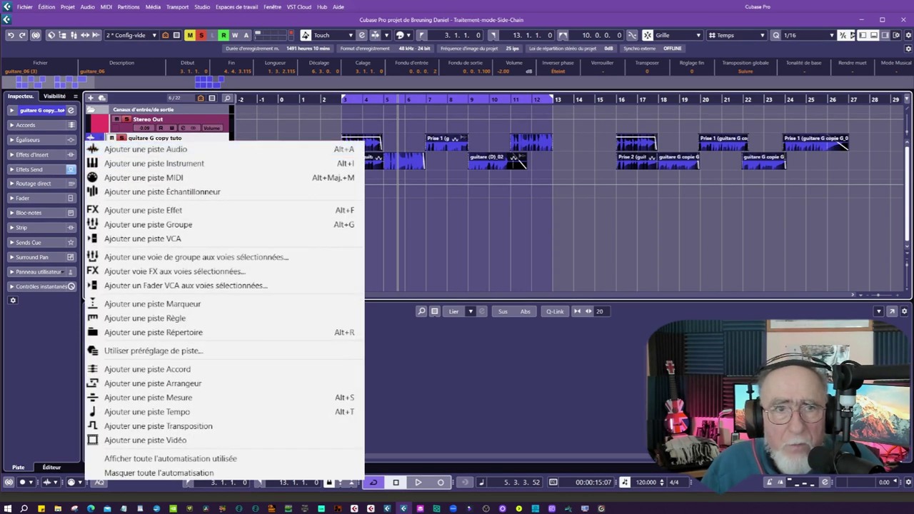
{"action": "left_click", "coordinate": [122, 148]}
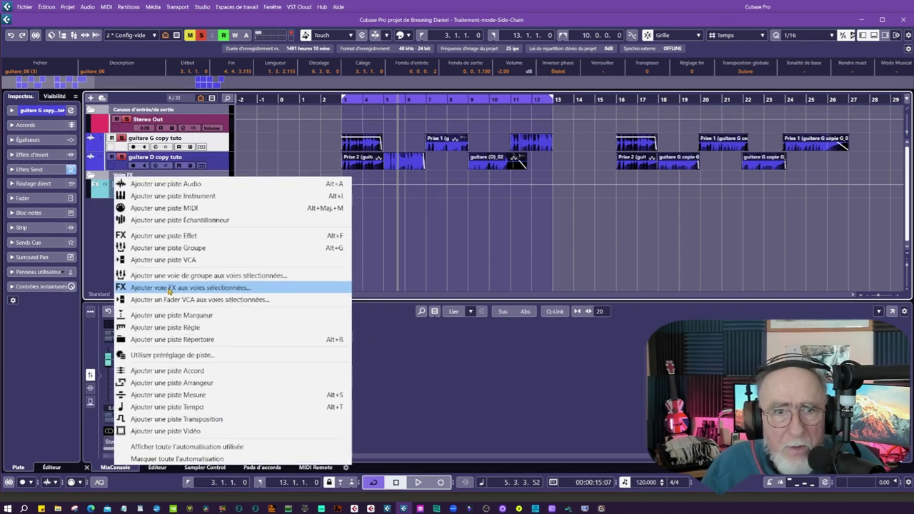
{"action": "left_click", "coordinate": [192, 307]}
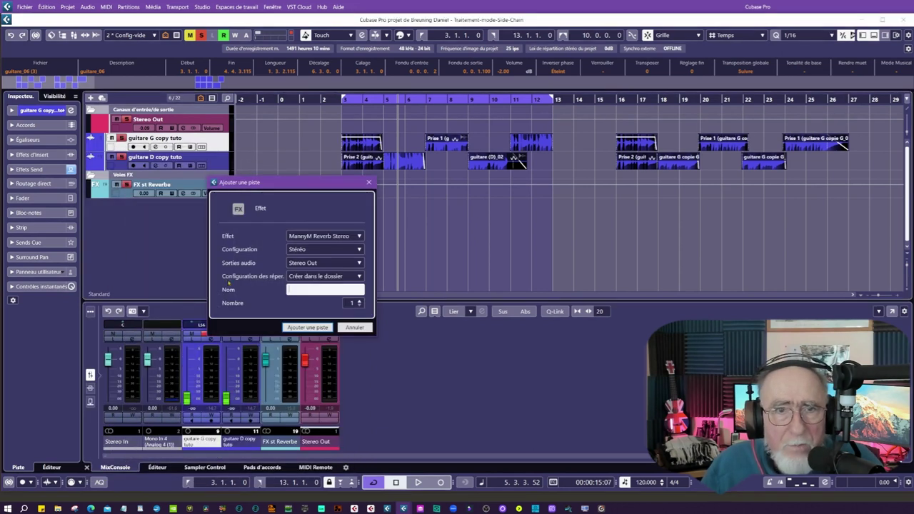
{"action": "left_click_drag", "start_coordinate": [298, 186], "coordinate": [329, 159]}
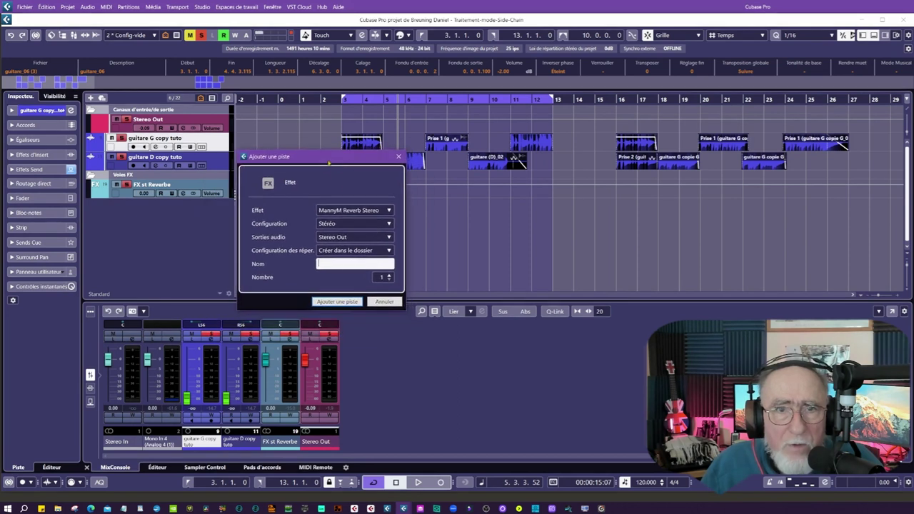
{"action": "left_click", "coordinate": [389, 210]}
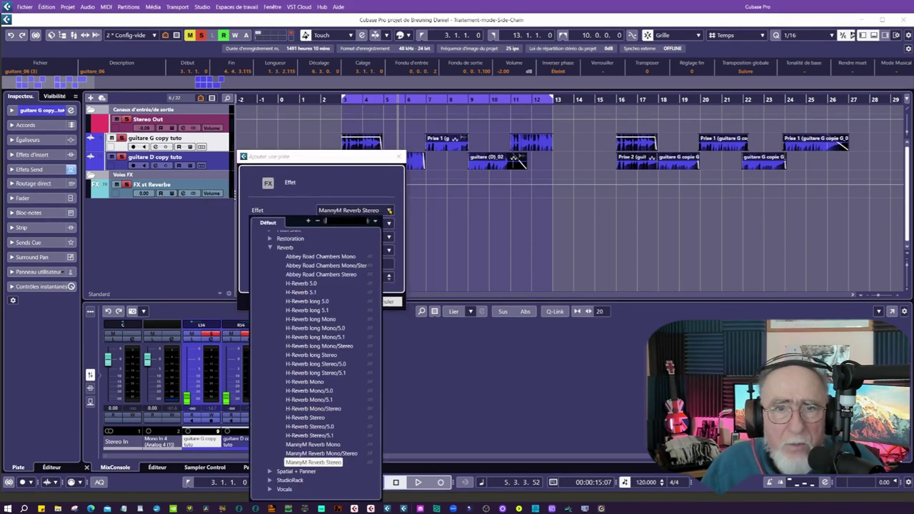
{"action": "left_click", "coordinate": [271, 248]}
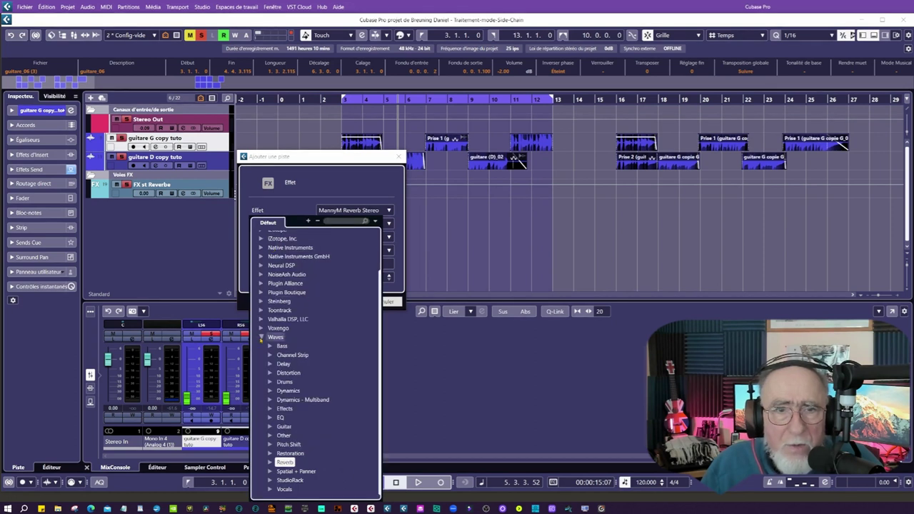
{"action": "left_click", "coordinate": [262, 339]}
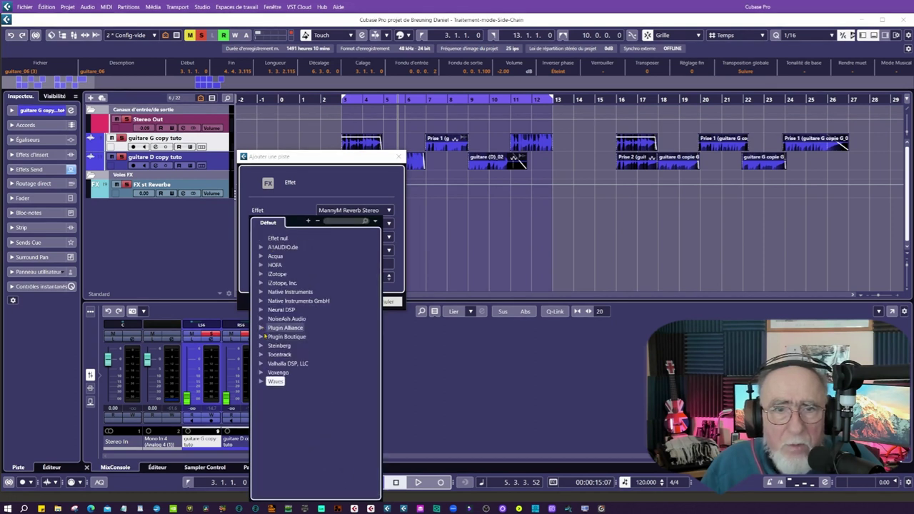
{"action": "left_click", "coordinate": [261, 346]}
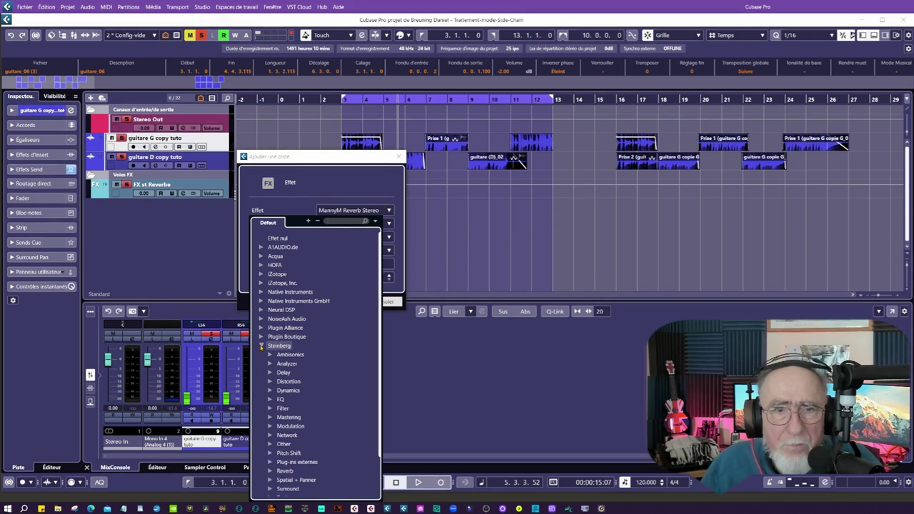
{"action": "left_click", "coordinate": [270, 382]}
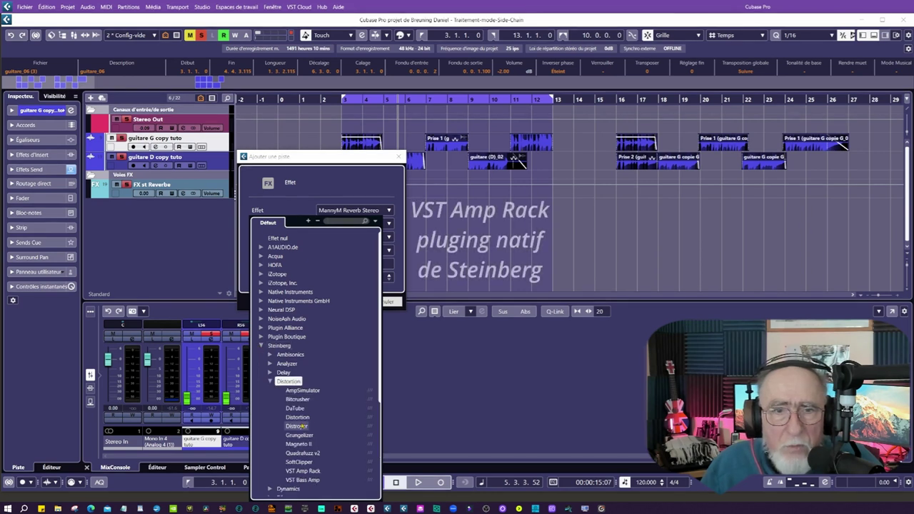
{"action": "left_click", "coordinate": [302, 471]}
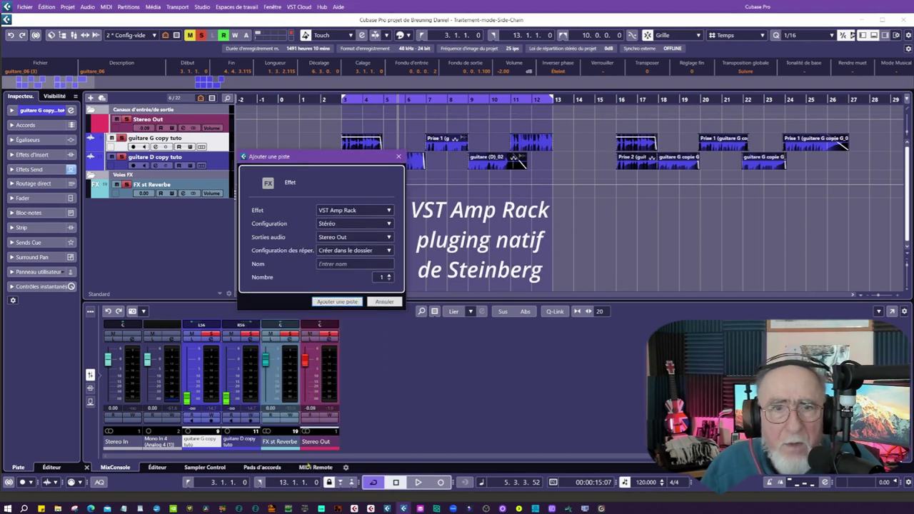
Set the FX channel to mono with Stereo Out as its output, name it Distortion-Gauche, and add it to the project
{"action": "left_click", "coordinate": [389, 224]}
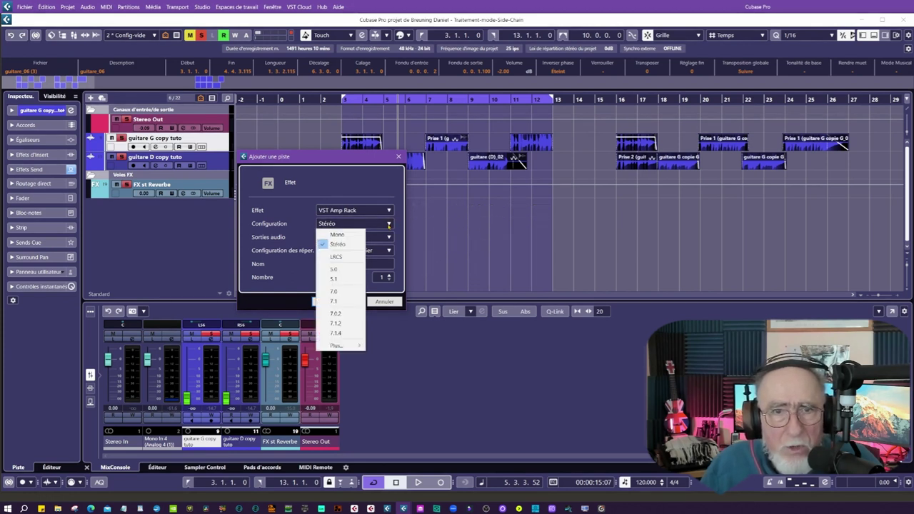
{"action": "left_click", "coordinate": [336, 236]}
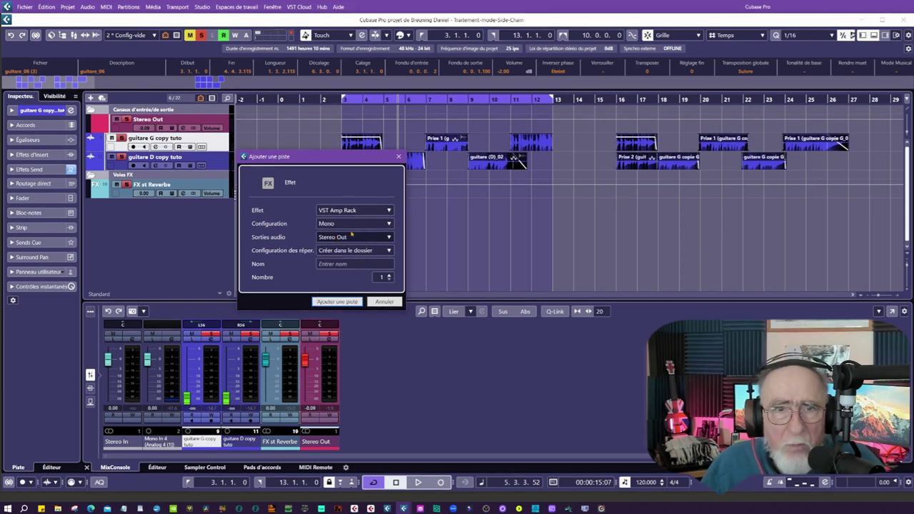
{"action": "left_click", "coordinate": [388, 239]}
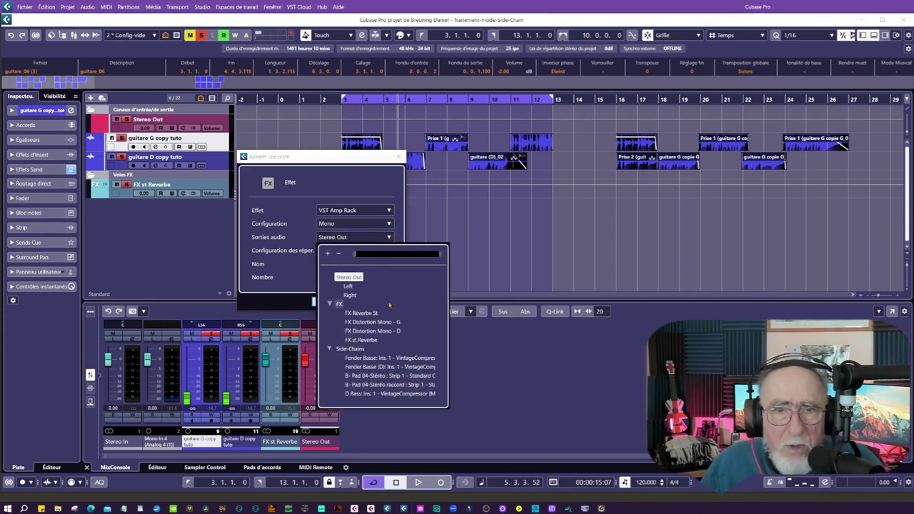
{"action": "left_click", "coordinate": [389, 237]}
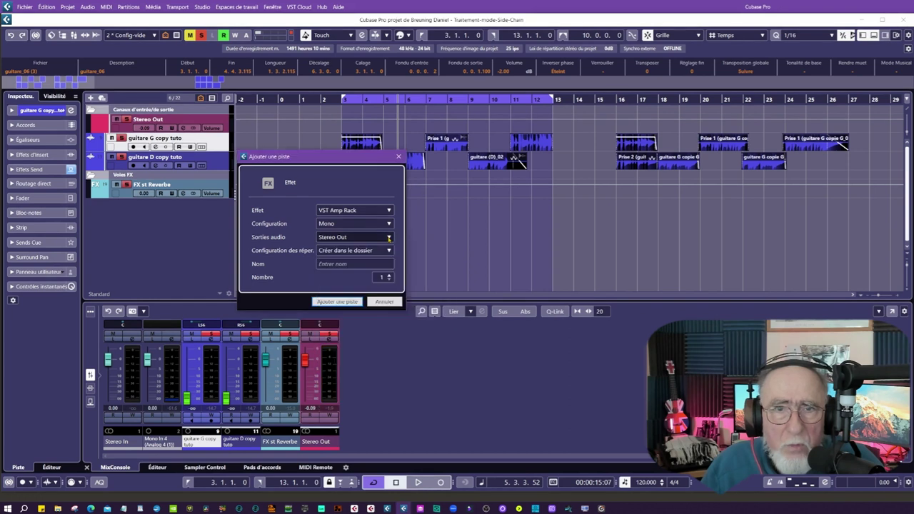
{"action": "left_click", "coordinate": [333, 264]}
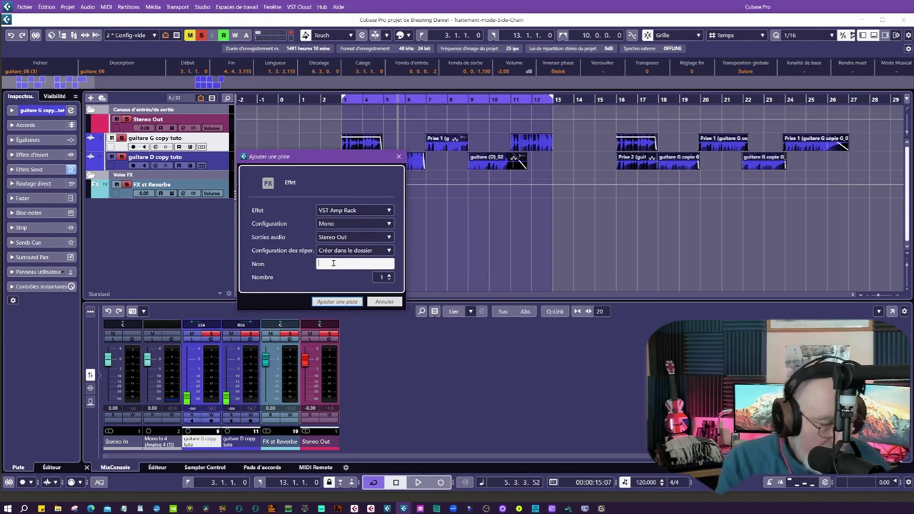
{"action": "type", "text": "Distortion"}
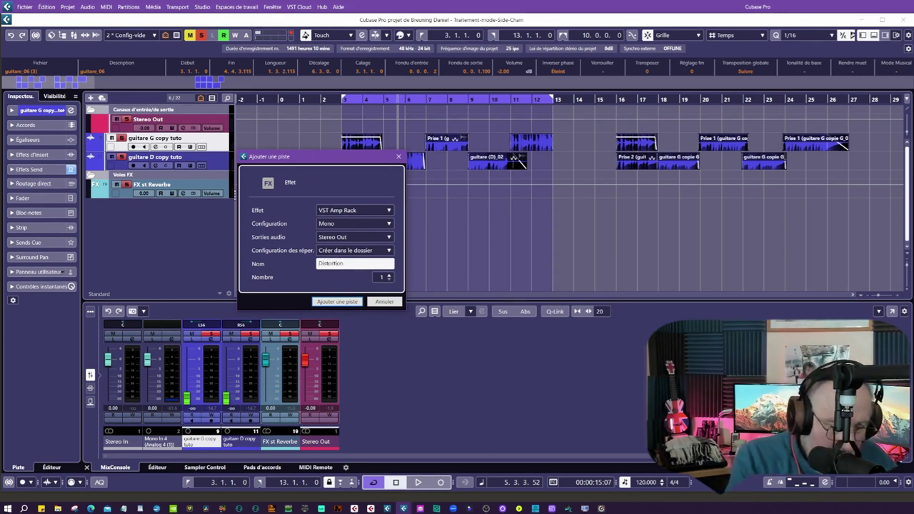
{"action": "type", "text": " Gauche"}
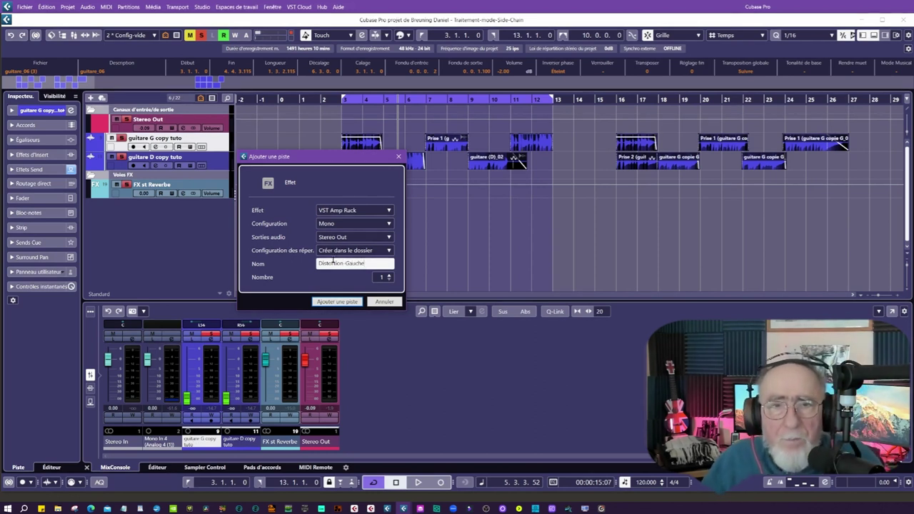
{"action": "left_click", "coordinate": [348, 302]}
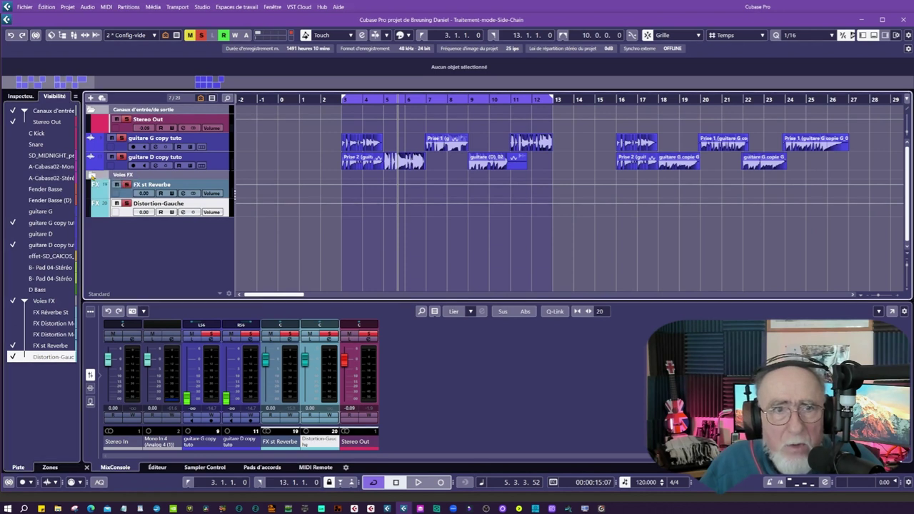
Load the Disto-Guitare-tuto-FX preset into the VST Amp Rack insert of the Distortion-Gauche FX track
{"action": "left_click", "coordinate": [91, 175]}
{"action": "left_click", "coordinate": [91, 175]}
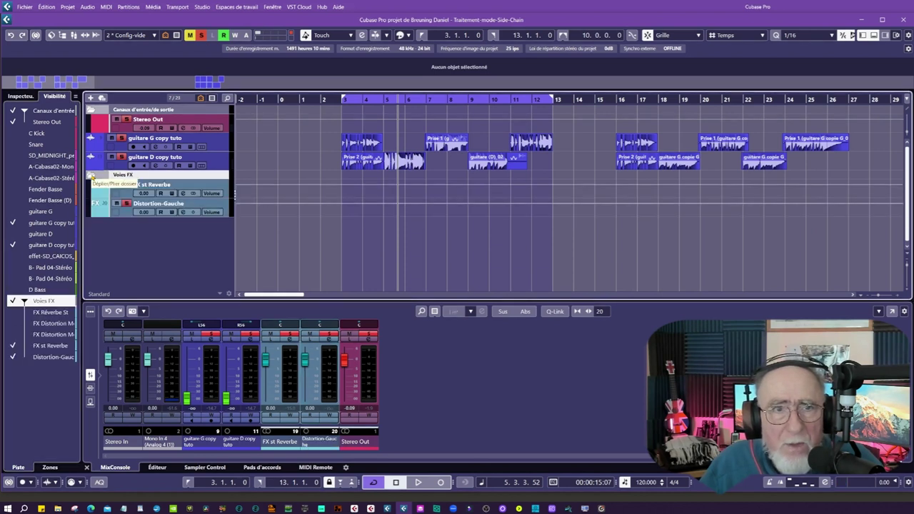
{"action": "left_click", "coordinate": [185, 206]}
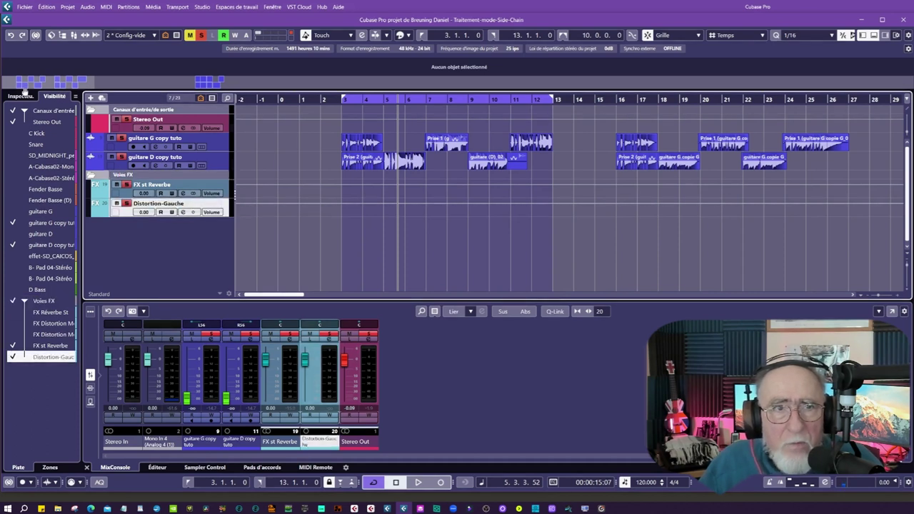
{"action": "left_click", "coordinate": [21, 95]}
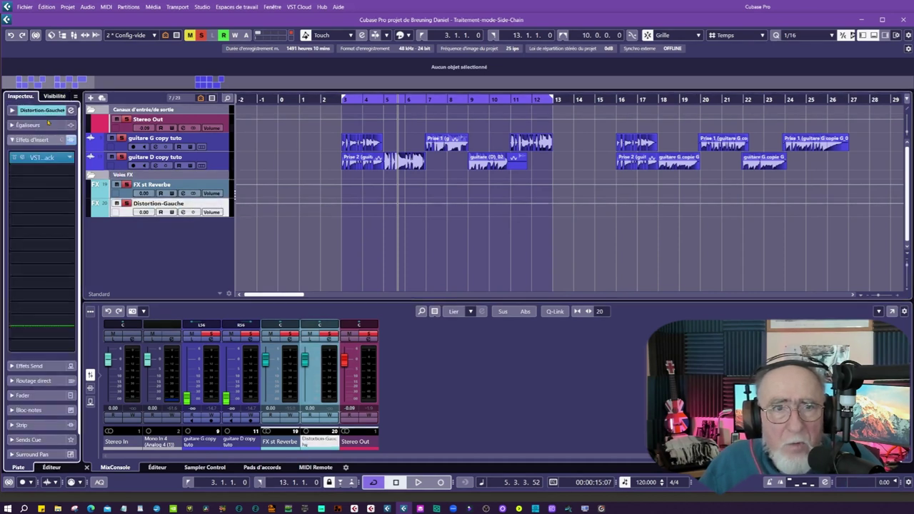
{"action": "left_click", "coordinate": [47, 158]}
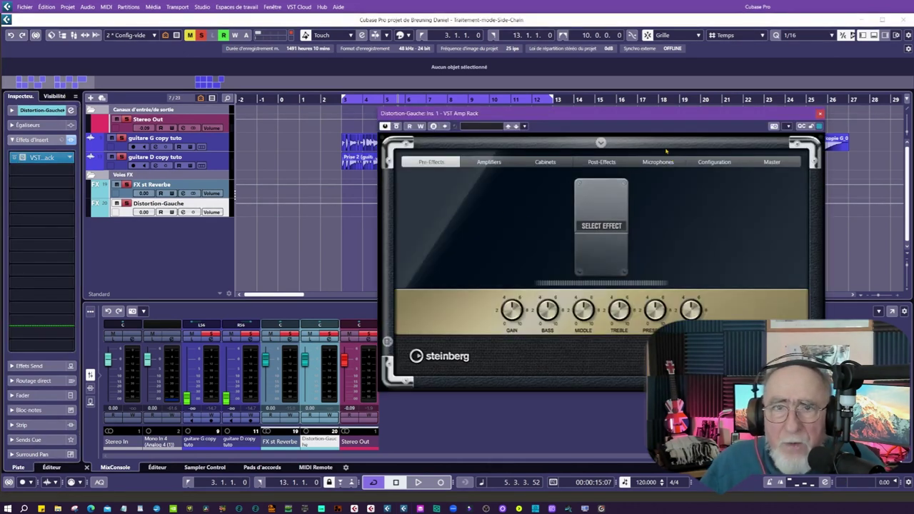
{"action": "left_click", "coordinate": [525, 127]}
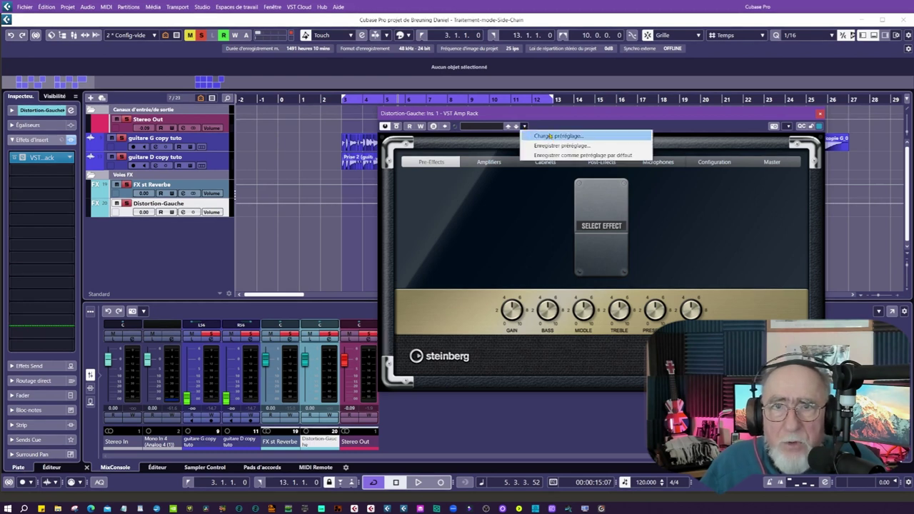
{"action": "left_click", "coordinate": [552, 135]}
{"action": "scroll", "coordinate": [550, 230], "scroll_direction": "down", "scroll_amount": 3}
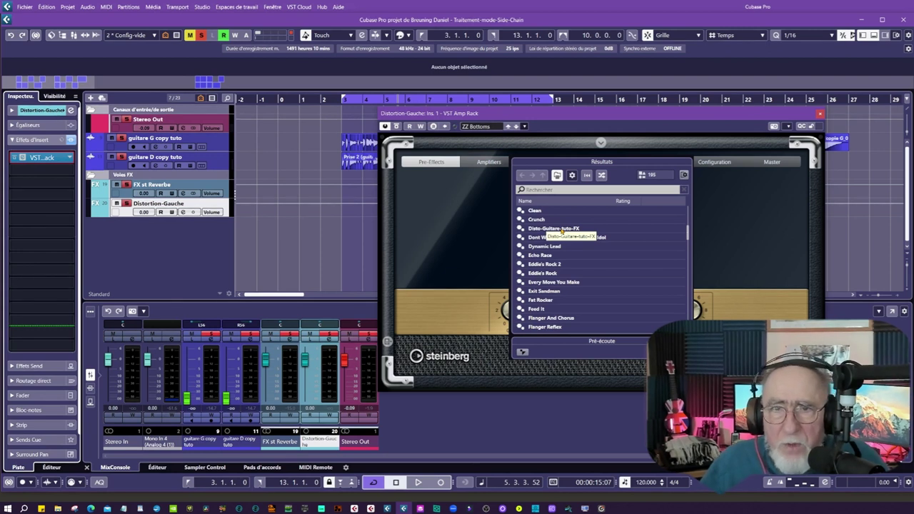
{"action": "left_click", "coordinate": [561, 229]}
{"action": "double_click", "coordinate": [561, 229]}
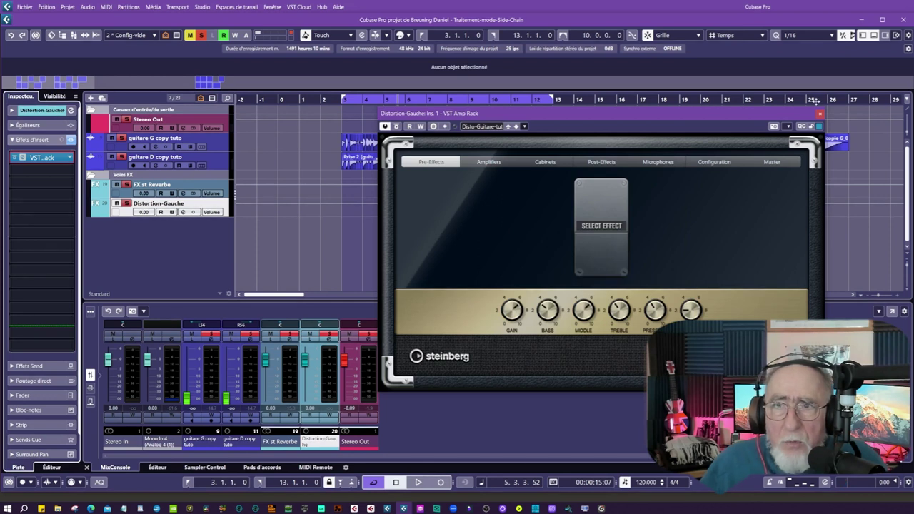
Look through the Master, Configuration and Post-Effects sections of the VST Amp Rack and close the plug-in
{"action": "left_click", "coordinate": [762, 163]}
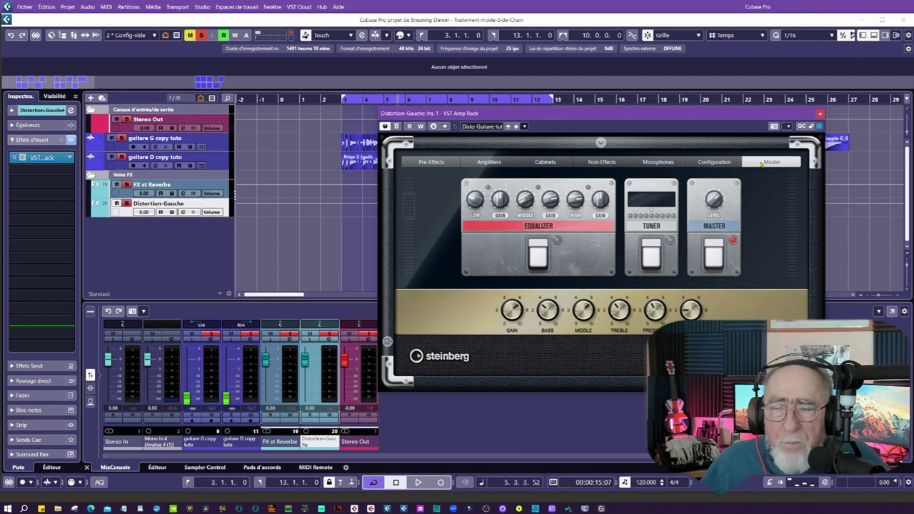
{"action": "left_click", "coordinate": [704, 163]}
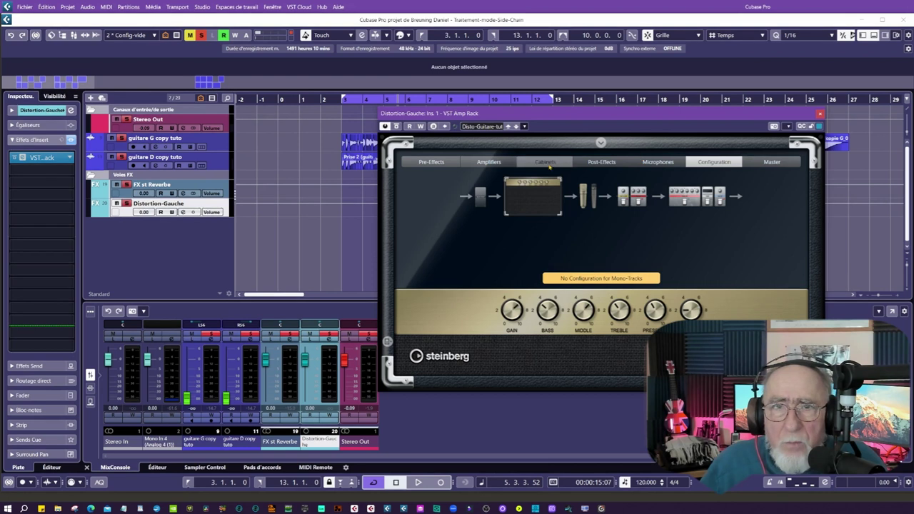
{"action": "left_click", "coordinate": [601, 162]}
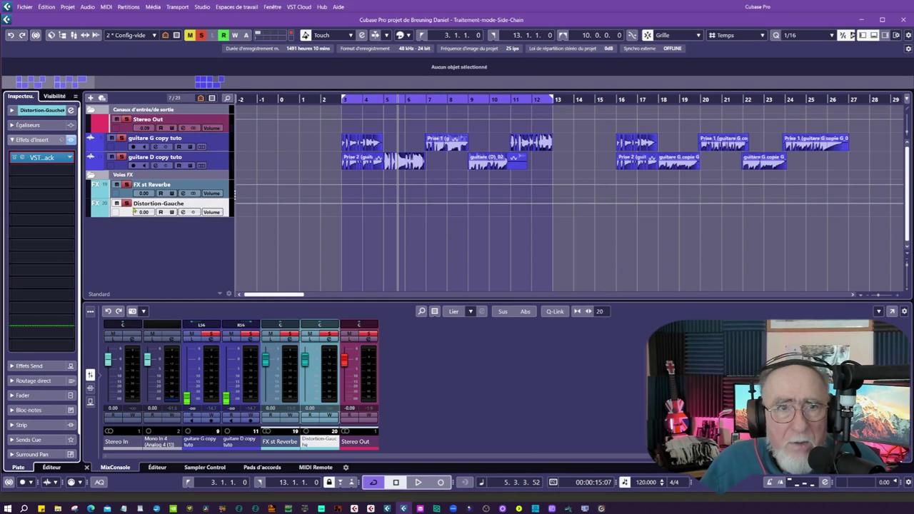
Check the sends of guitare G copy tuto, keeping Distortion-Gauche as the destination of the second send
{"action": "left_click", "coordinate": [218, 146]}
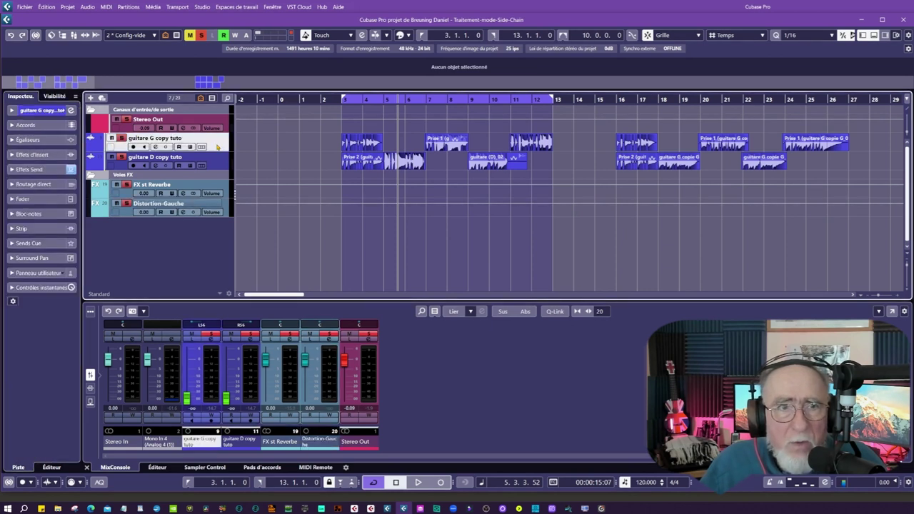
{"action": "left_click", "coordinate": [41, 169]}
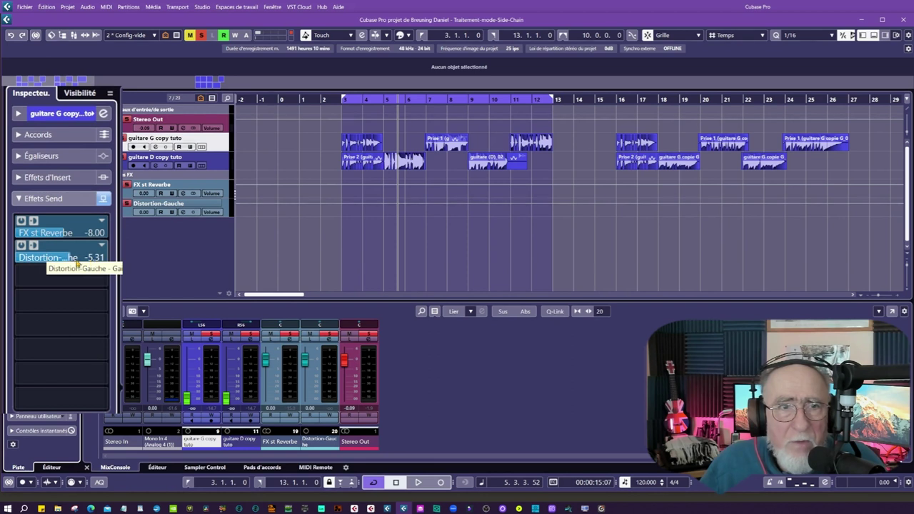
{"action": "left_click", "coordinate": [52, 262]}
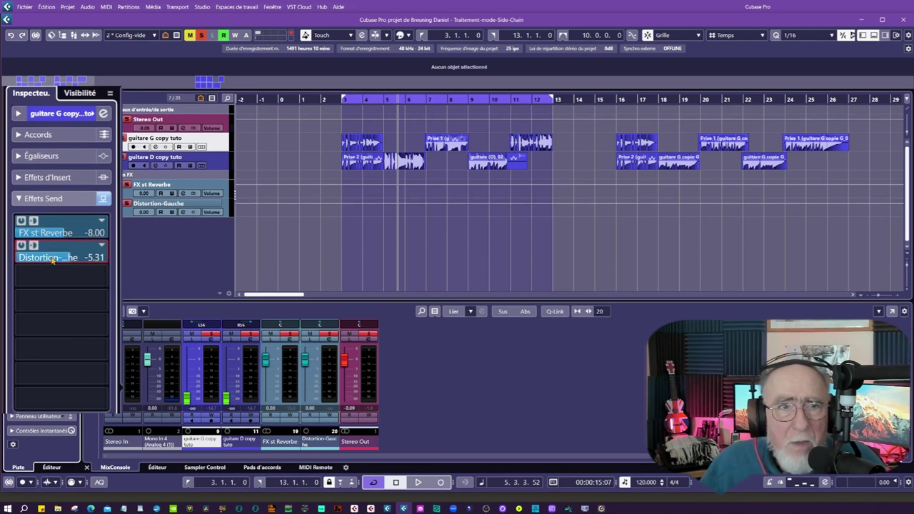
{"action": "left_click", "coordinate": [101, 246]}
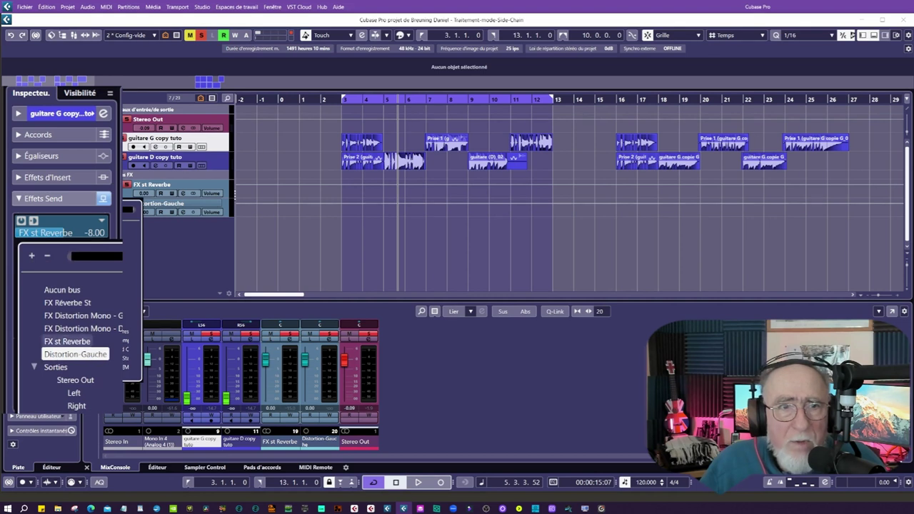
{"action": "left_click", "coordinate": [90, 355]}
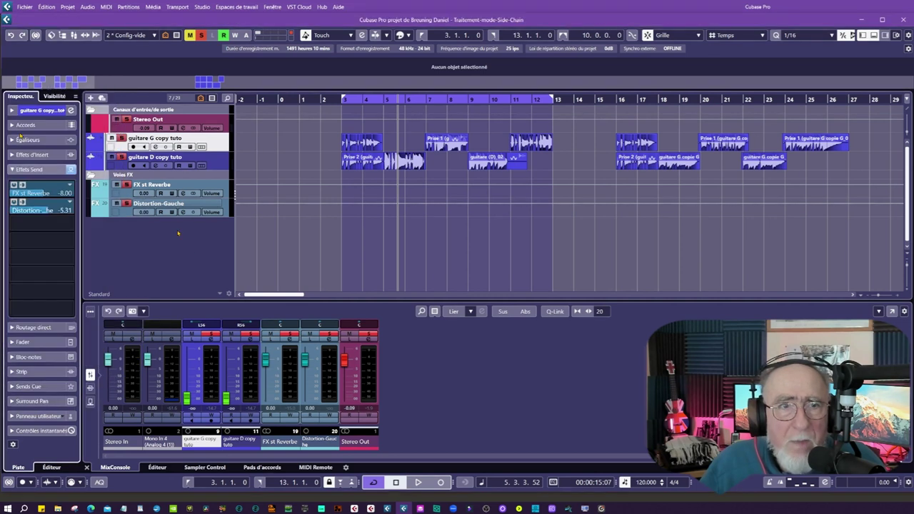
{"action": "left_click", "coordinate": [34, 169]}
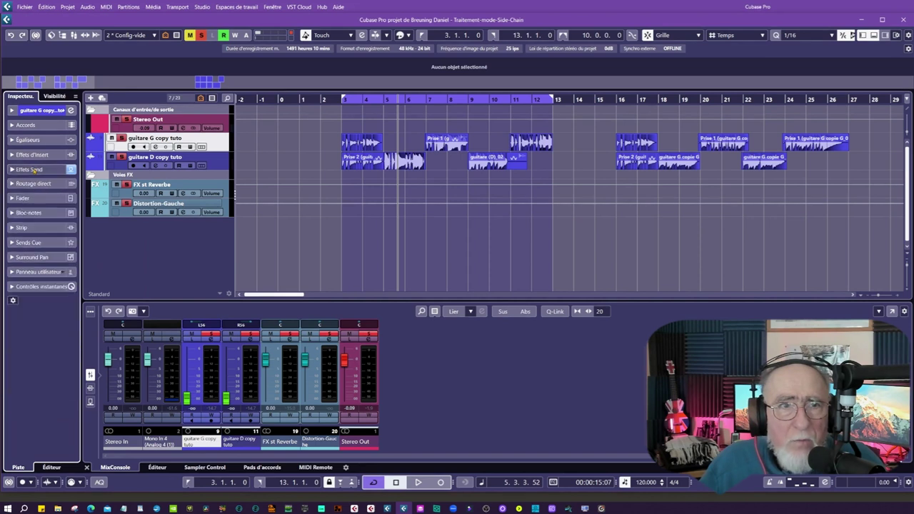
Audition guitare G copy tuto from bar 3 with guitare D copy tuto muted, stop playback, and unmute guitare D copy tuto
{"action": "left_click", "coordinate": [341, 99]}
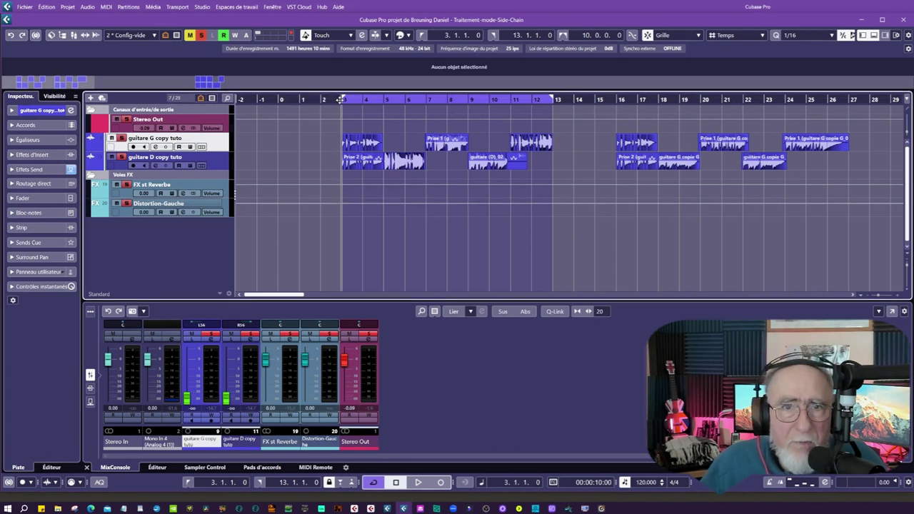
{"action": "key", "text": "space"}
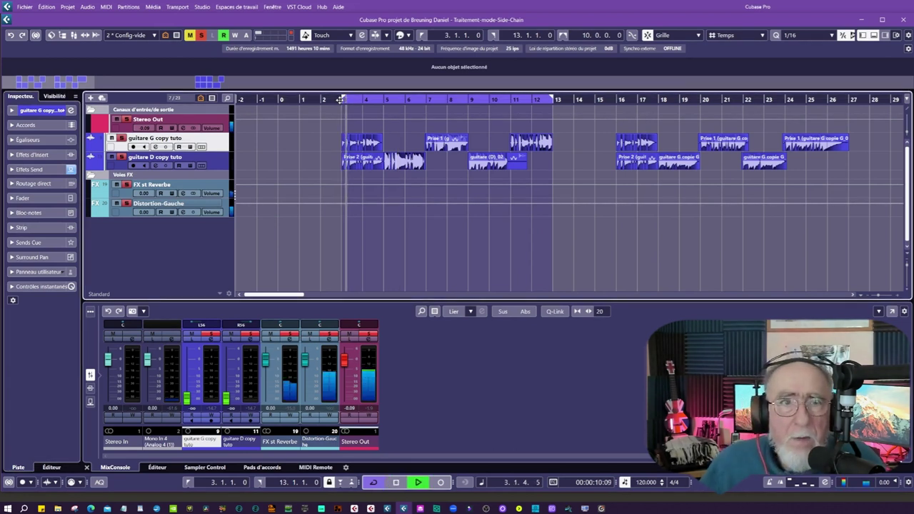
{"action": "left_click", "coordinate": [112, 157]}
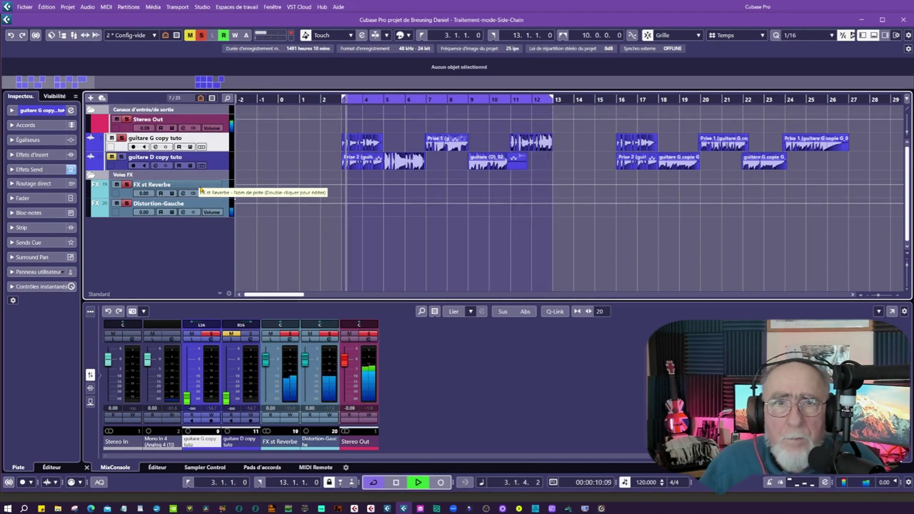
{"action": "key", "text": "space"}
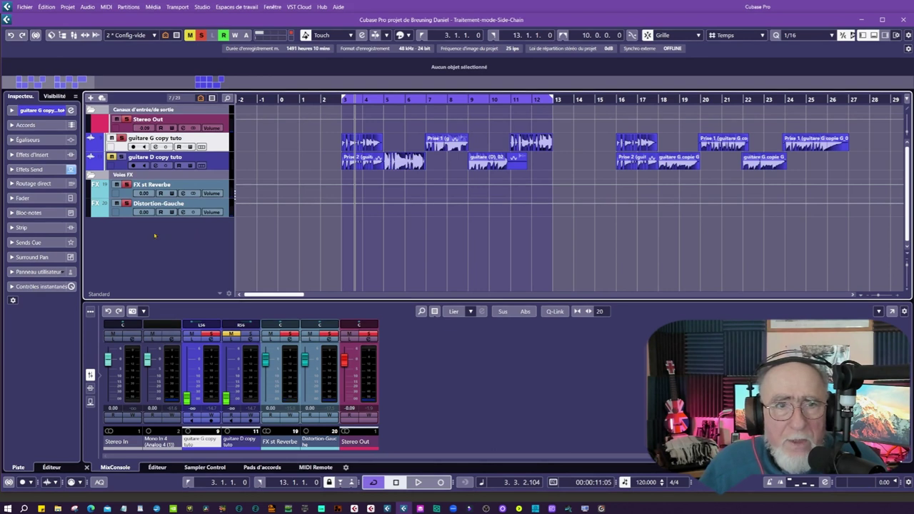
{"action": "left_click", "coordinate": [217, 166]}
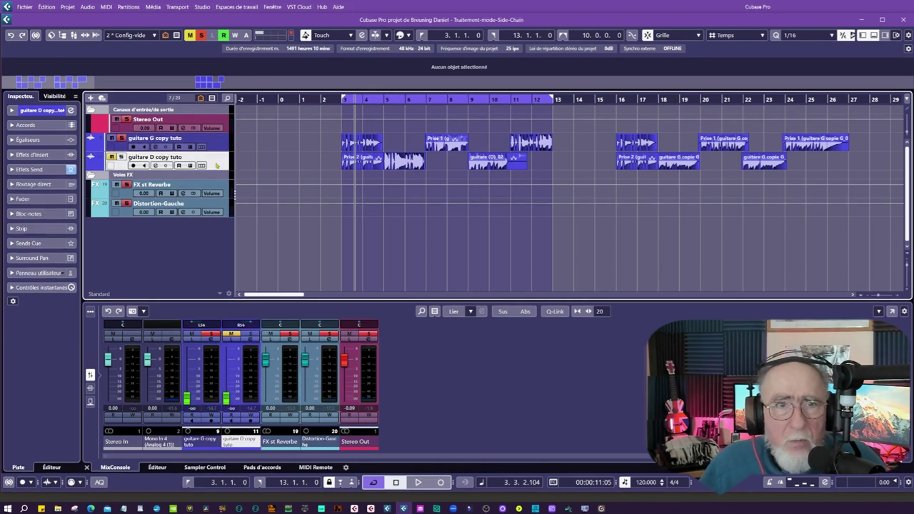
{"action": "left_click", "coordinate": [112, 157]}
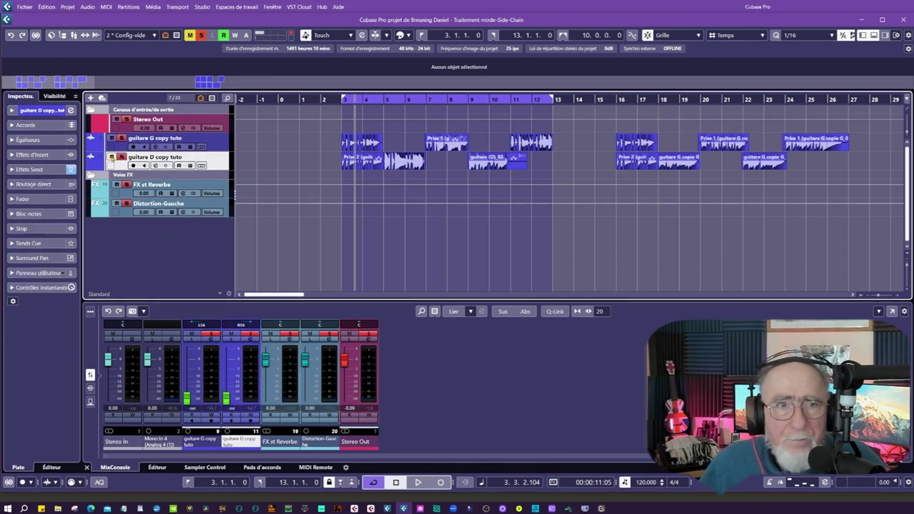
Add a mono VST Amp Rack FX channel named Distortion -Droite, routed to Stereo Out, to the selected guitare D copy tuto channel
{"action": "right_click", "coordinate": [158, 229]}
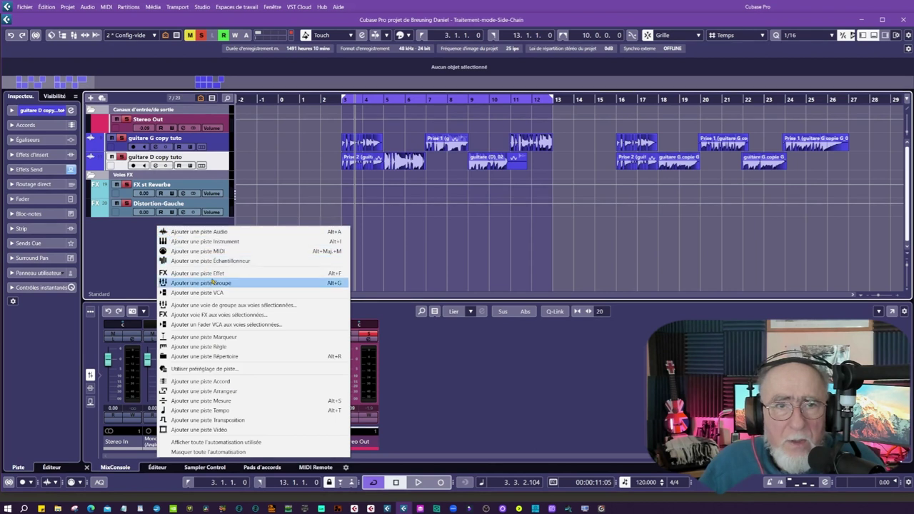
{"action": "left_click", "coordinate": [184, 315]}
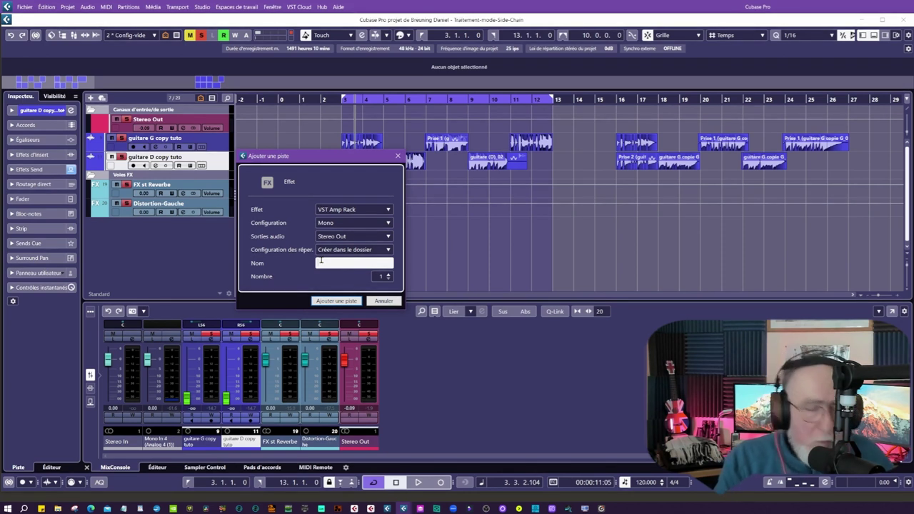
{"action": "type", "text": "Distortion-Droite"}
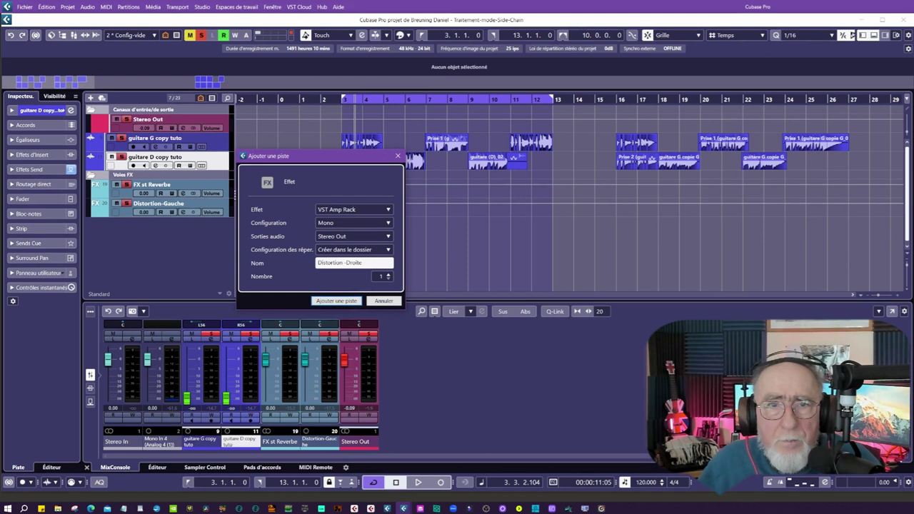
{"action": "left_click", "coordinate": [336, 300]}
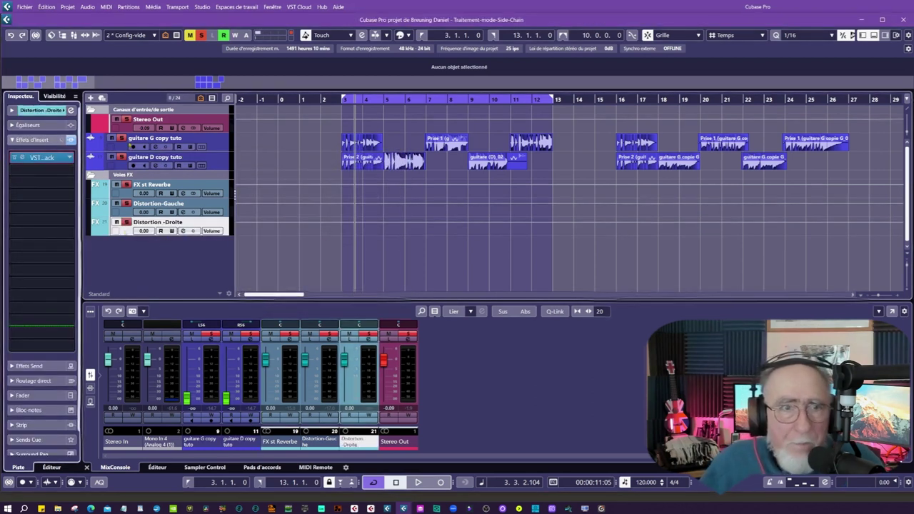
Load the Disto-Guitare-tuto-FX preset into the VST Amp Rack of Distortion -Droite, check its Post-Effects, and close the plug-in
{"action": "left_click", "coordinate": [33, 157]}
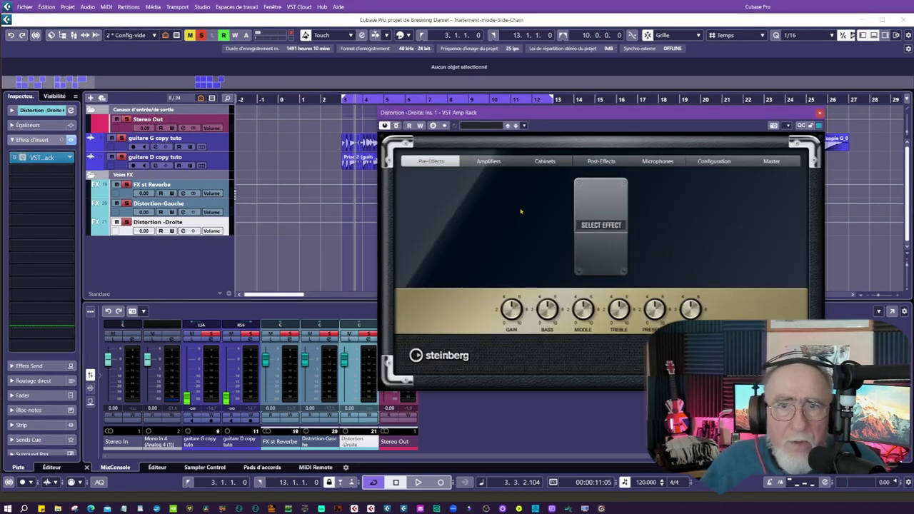
{"action": "left_click", "coordinate": [523, 126]}
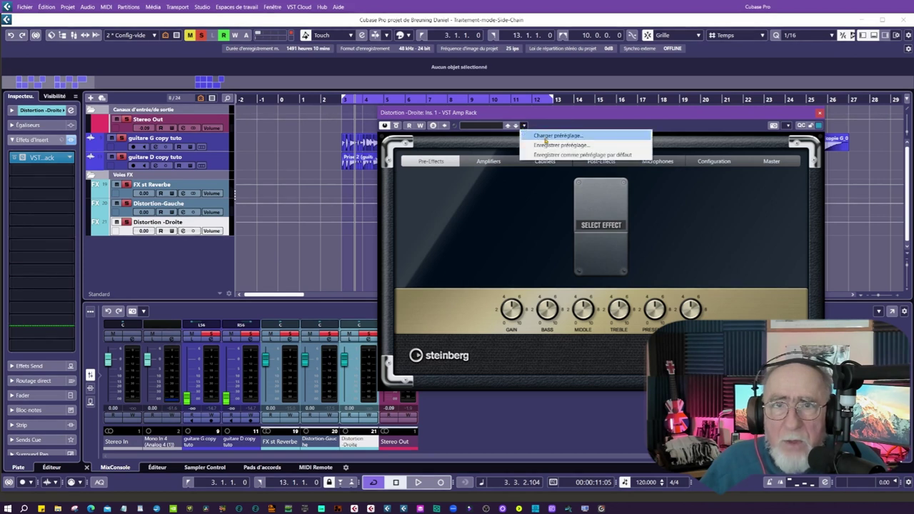
{"action": "left_click", "coordinate": [545, 136]}
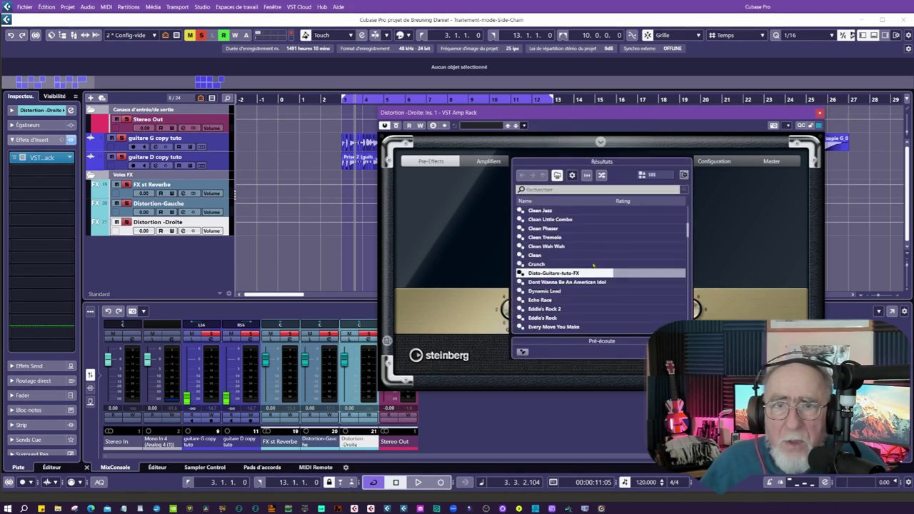
{"action": "double_click", "coordinate": [557, 275]}
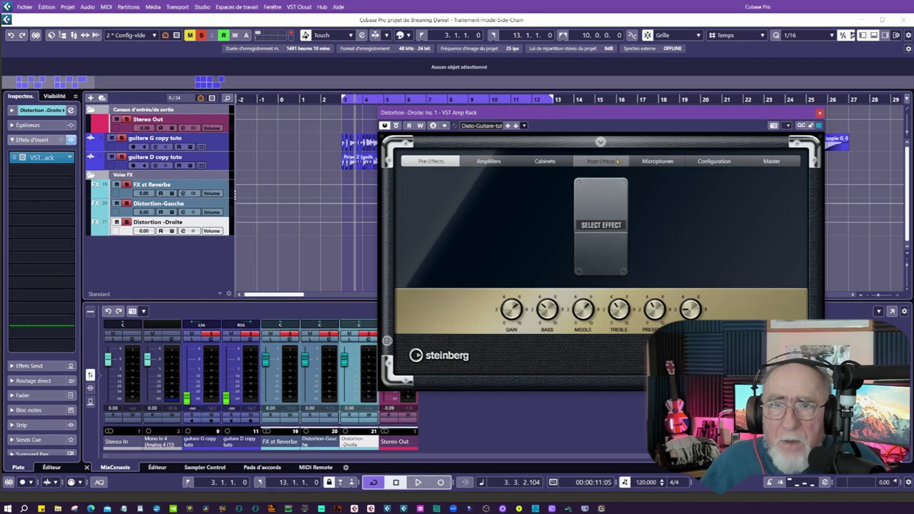
{"action": "left_click", "coordinate": [604, 161]}
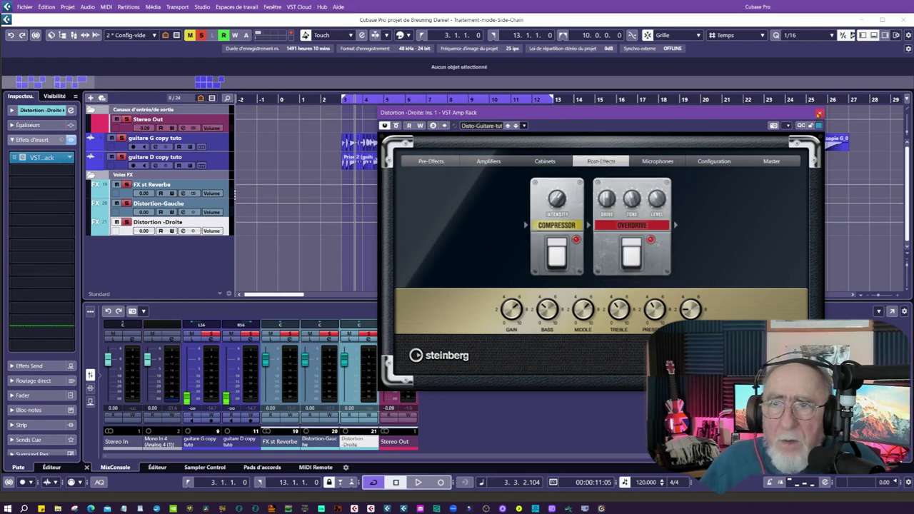
{"action": "left_click", "coordinate": [819, 113]}
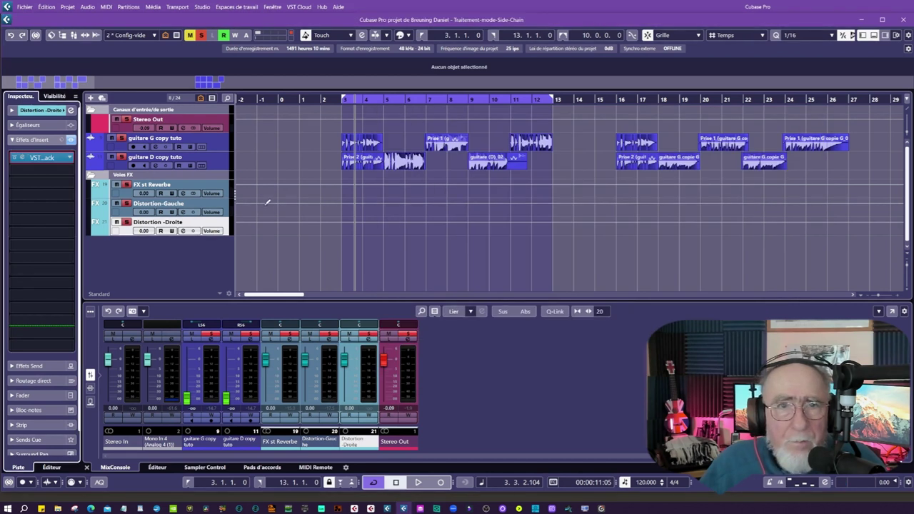
Set the Distortion -Droite send level of guitare D copy tuto to -5.31
{"action": "left_click", "coordinate": [216, 166]}
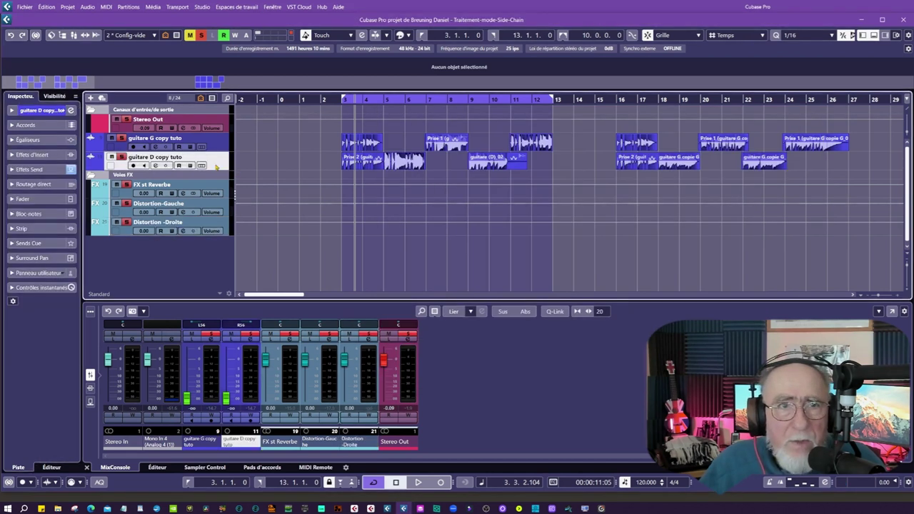
{"action": "left_click", "coordinate": [32, 170]}
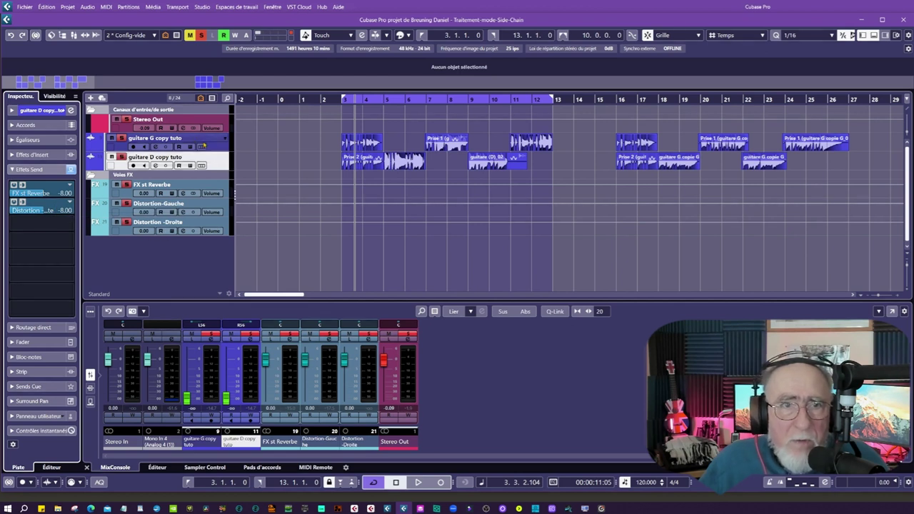
{"action": "double_click", "coordinate": [66, 212]}
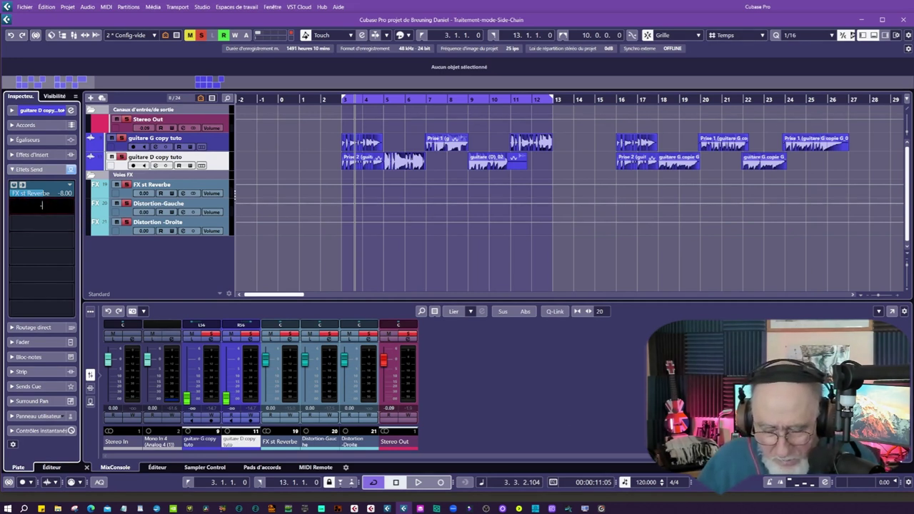
{"action": "type", "text": "1"}
{"action": "key", "text": "Return"}
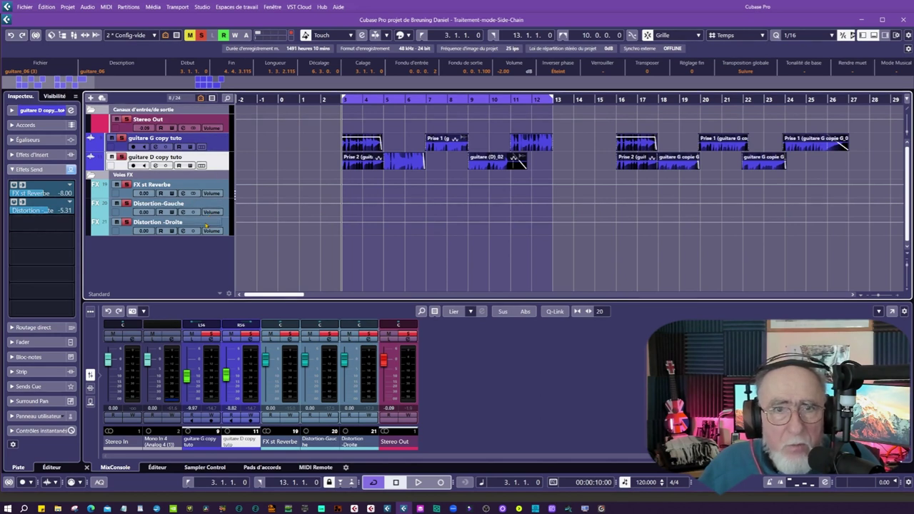
Listen to both guitars with their reverb and distortion effects, and return the playback cursor to bar 3
{"action": "key", "text": "space"}
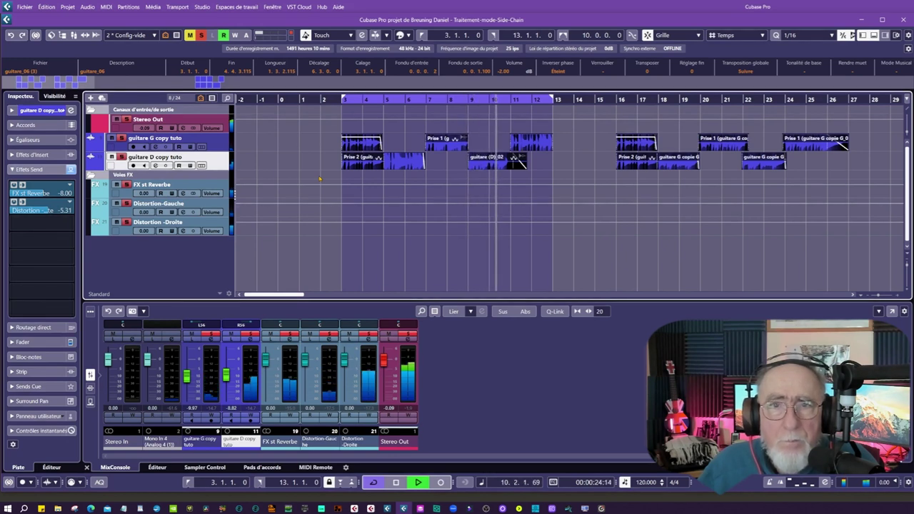
{"action": "key", "text": "space"}
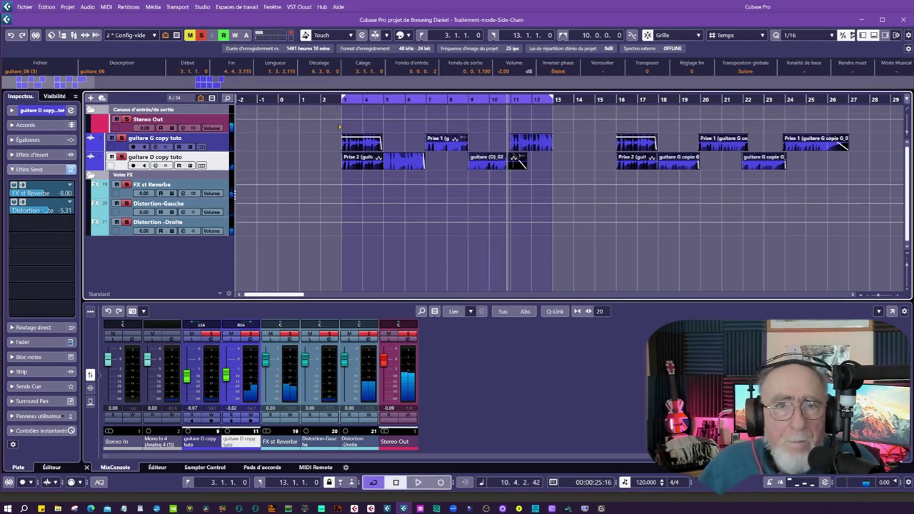
{"action": "left_click", "coordinate": [342, 100]}
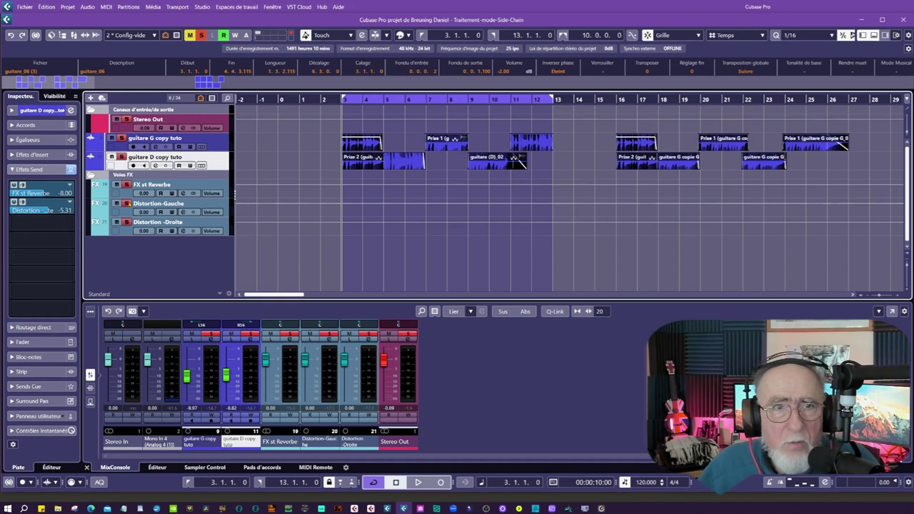
Mute guitare G copy tuto and Distortion-Gauche, and play guitare D copy tuto while varying its Distortion -Droite send level
{"action": "left_click", "coordinate": [111, 138]}
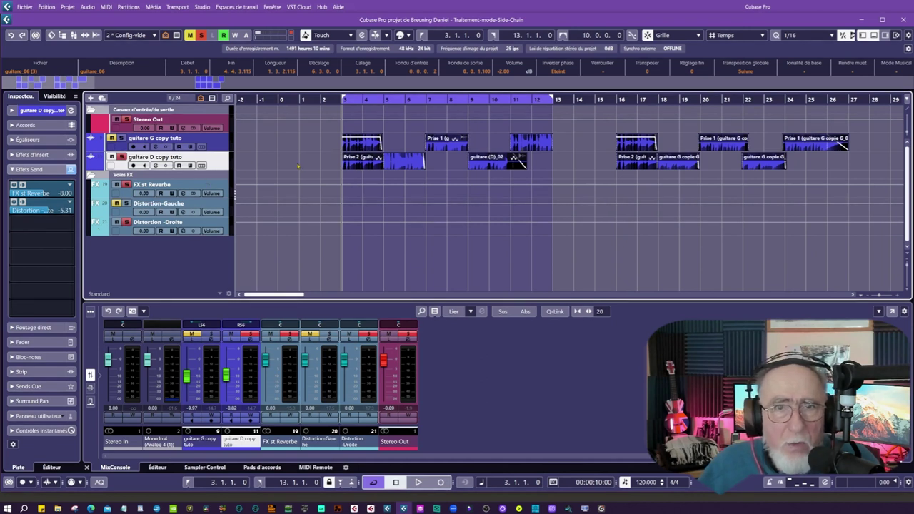
{"action": "key", "text": "space"}
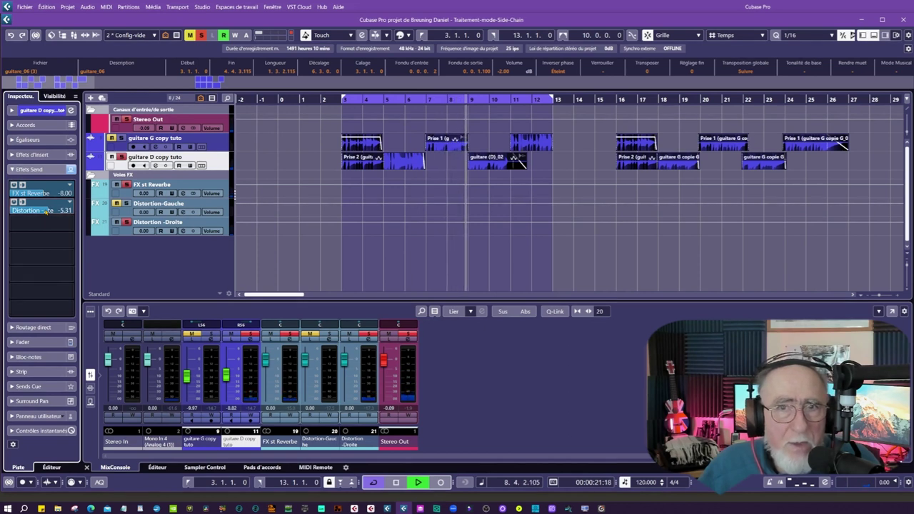
{"action": "left_click_drag", "start_coordinate": [45, 210], "coordinate": [57, 225]}
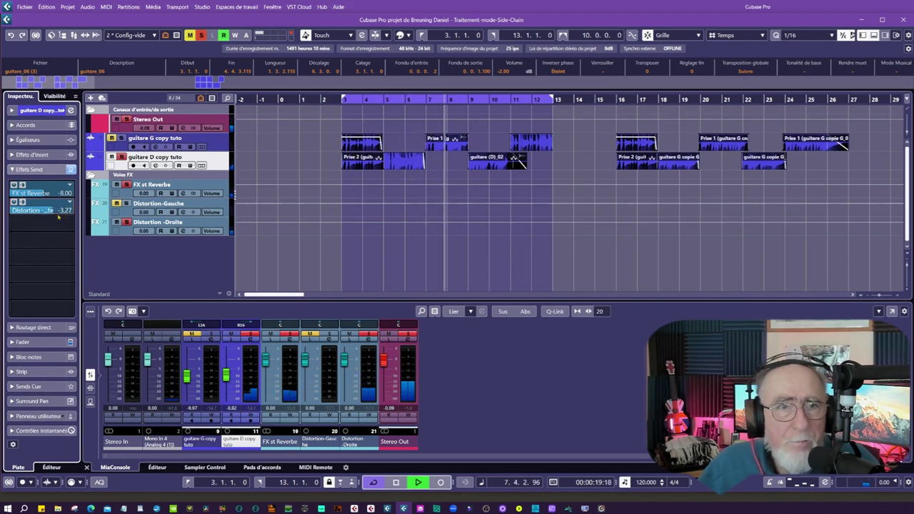
{"action": "key", "text": "space"}
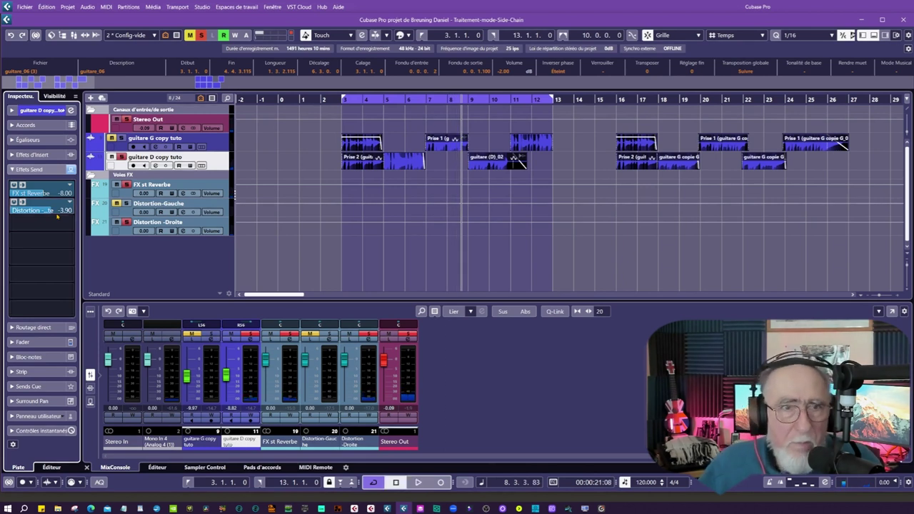
Restore the Distortion -Droite send level of guitare D copy tuto to -5.31
{"action": "double_click", "coordinate": [64, 210]}
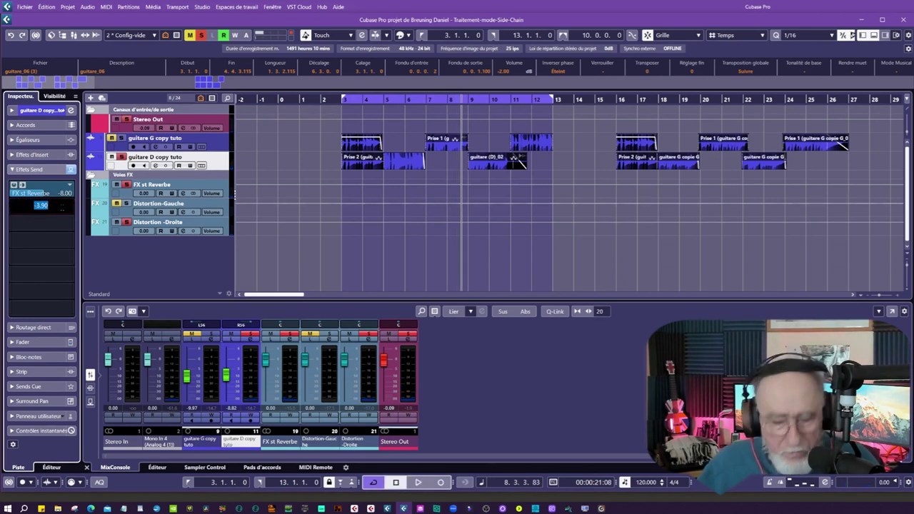
{"action": "key", "text": "BackSpace"}
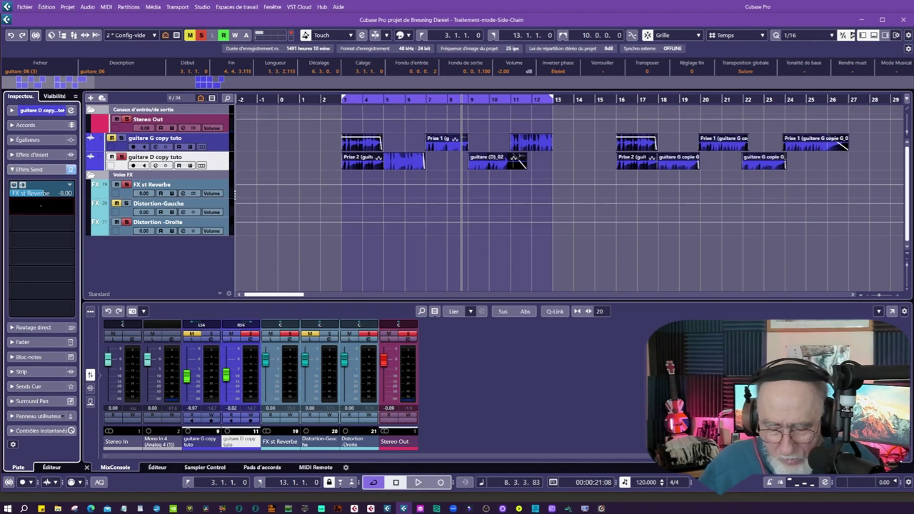
{"action": "type", "text": "-5.31"}
{"action": "key", "text": "Return"}
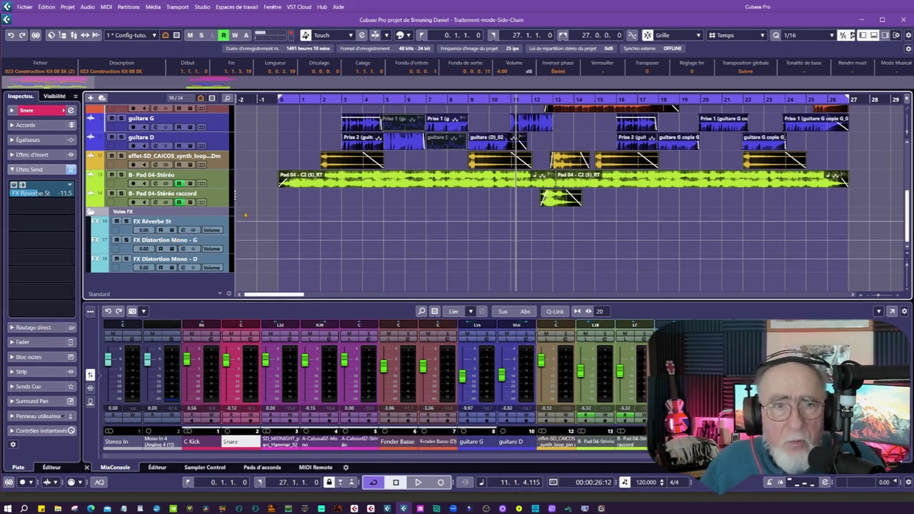
Solo the Snare track in the full project and place the playback cursor in bar 5
{"action": "scroll", "coordinate": [245, 214], "scroll_direction": "up", "scroll_amount": 6}
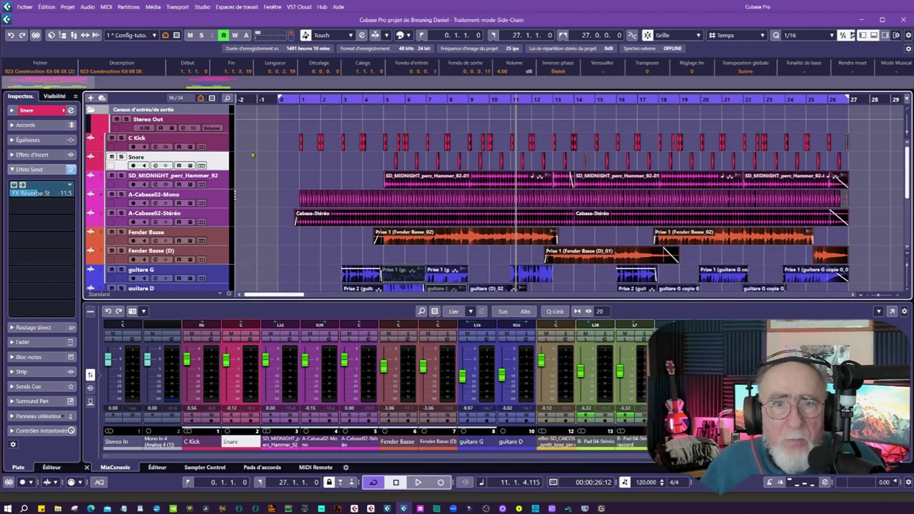
{"action": "left_click", "coordinate": [122, 158]}
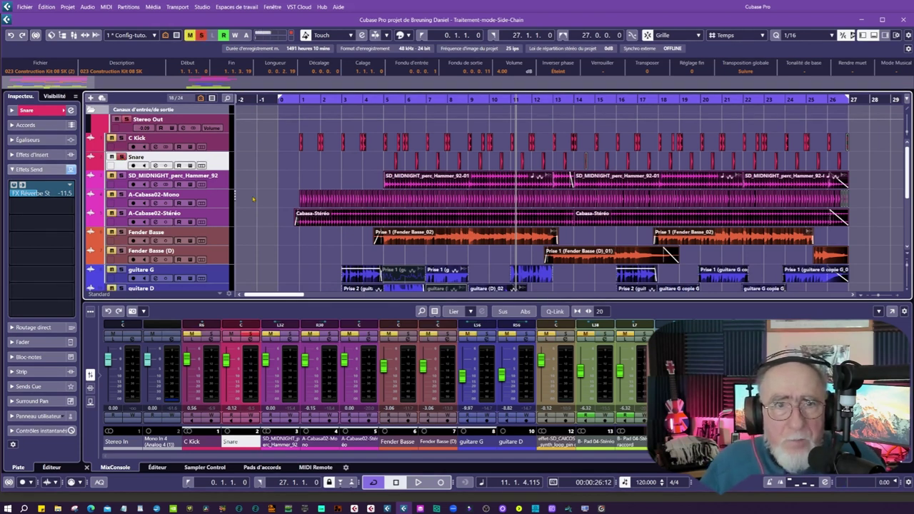
{"action": "scroll", "coordinate": [253, 199], "scroll_direction": "down", "scroll_amount": 3}
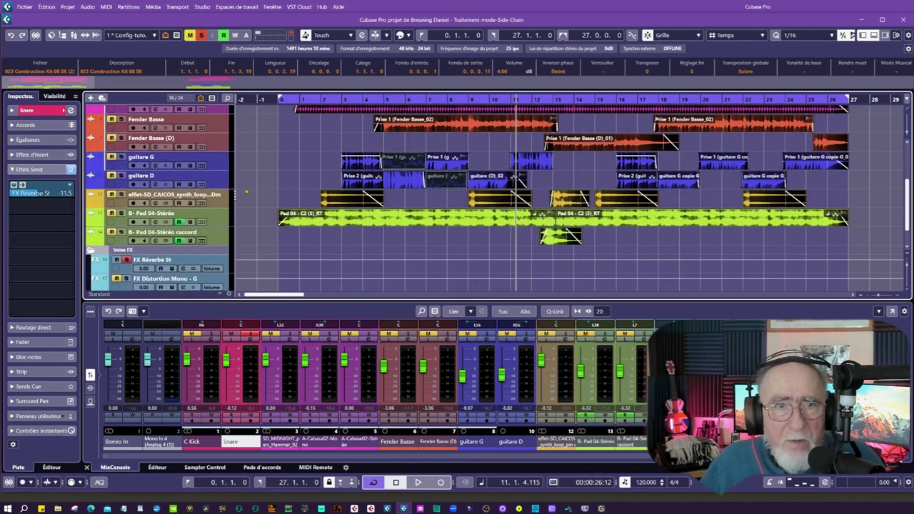
{"action": "scroll", "coordinate": [247, 190], "scroll_direction": "up", "scroll_amount": 3}
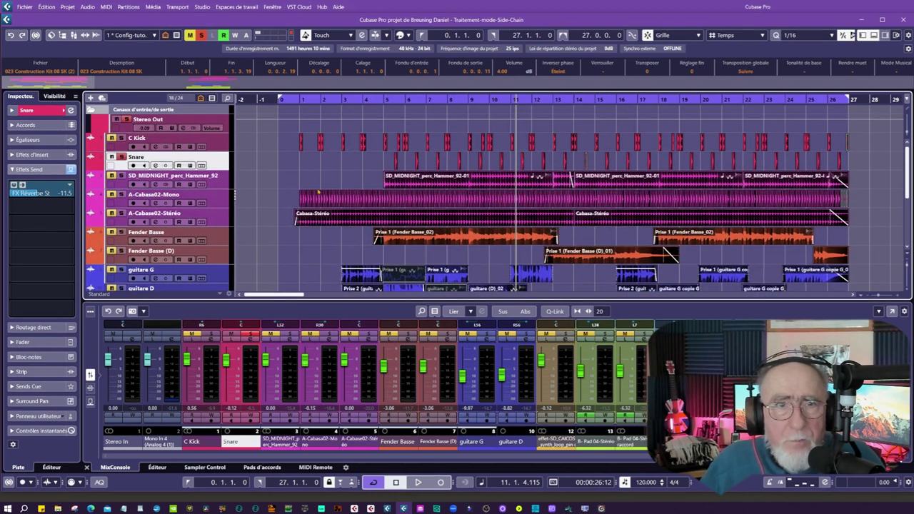
{"action": "left_click", "coordinate": [389, 100]}
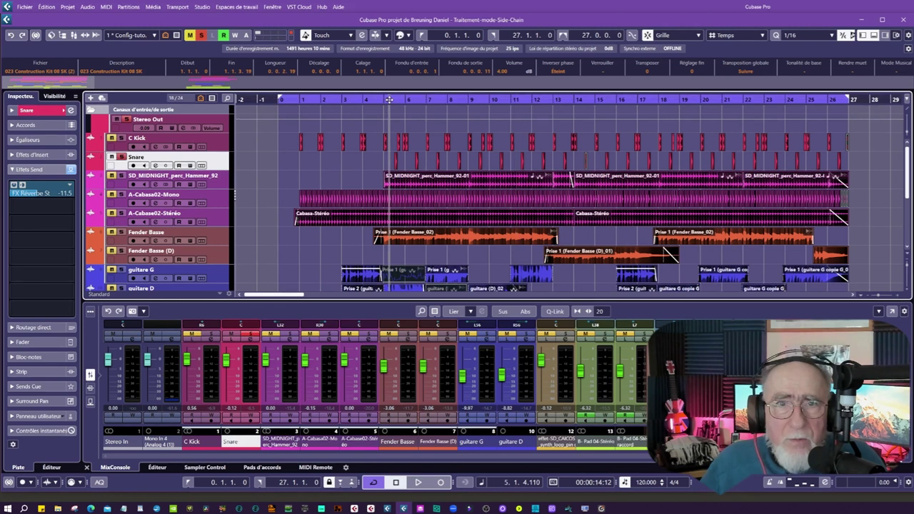
Play the soloed Snare from bar 5, compare it with and without its FX Réverbe St send, and stop playback
{"action": "key", "text": "space"}
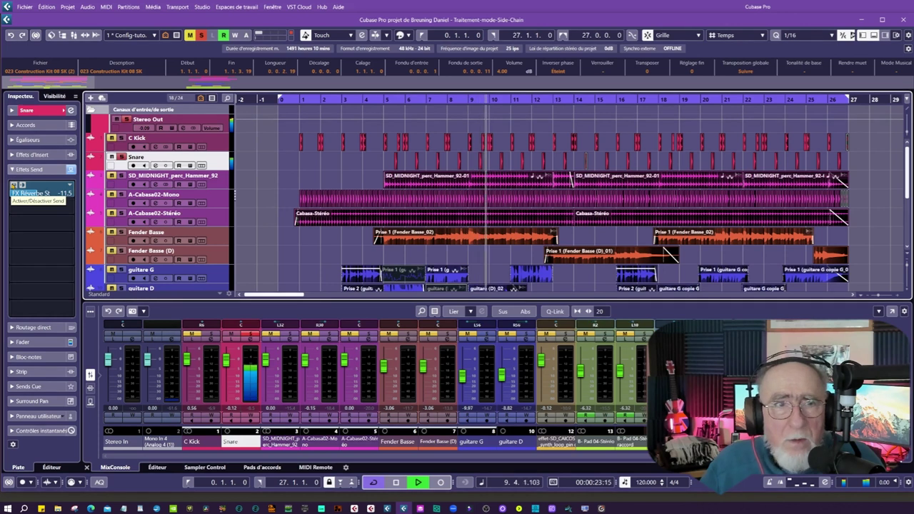
{"action": "left_click", "coordinate": [13, 185]}
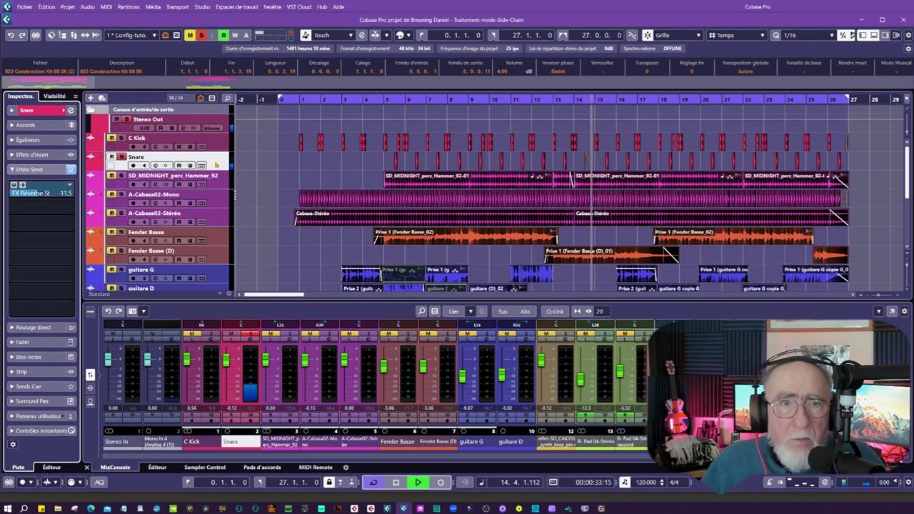
{"action": "key", "text": "space"}
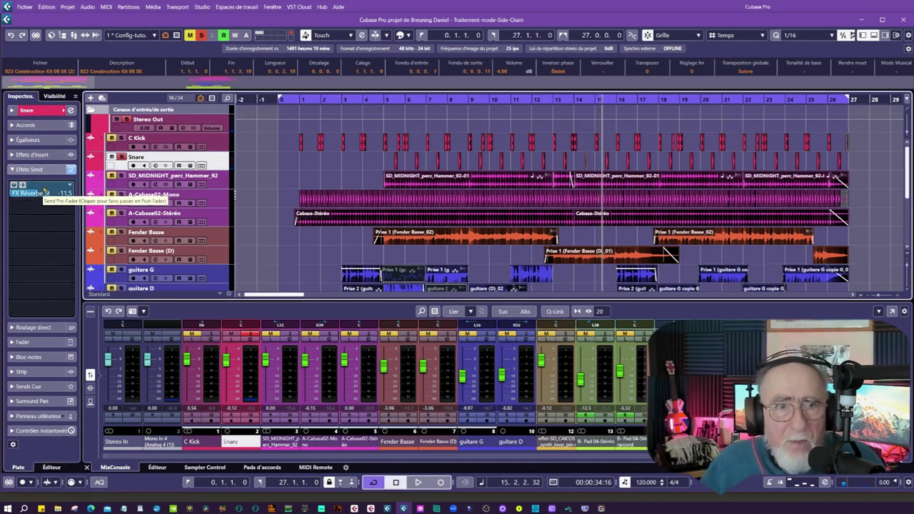
{"action": "mouse_move", "coordinate": [27, 203]}
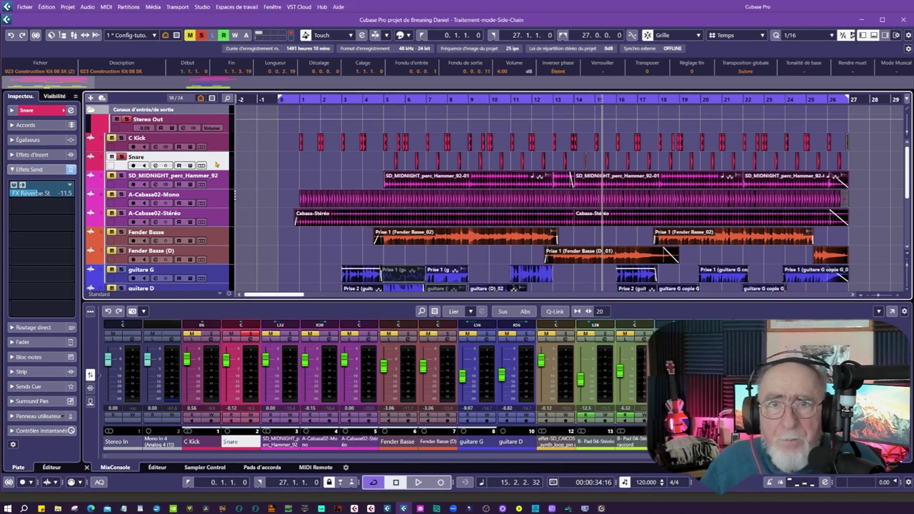
Solo SD_MIDNIGHT_perc_Hammer_92 and play it from bar 5 to listen to its FX Réverbe St send
{"action": "scroll", "coordinate": [216, 164], "scroll_direction": "down", "scroll_amount": 2}
{"action": "left_click", "coordinate": [186, 139]}
{"action": "left_click", "coordinate": [385, 100]}
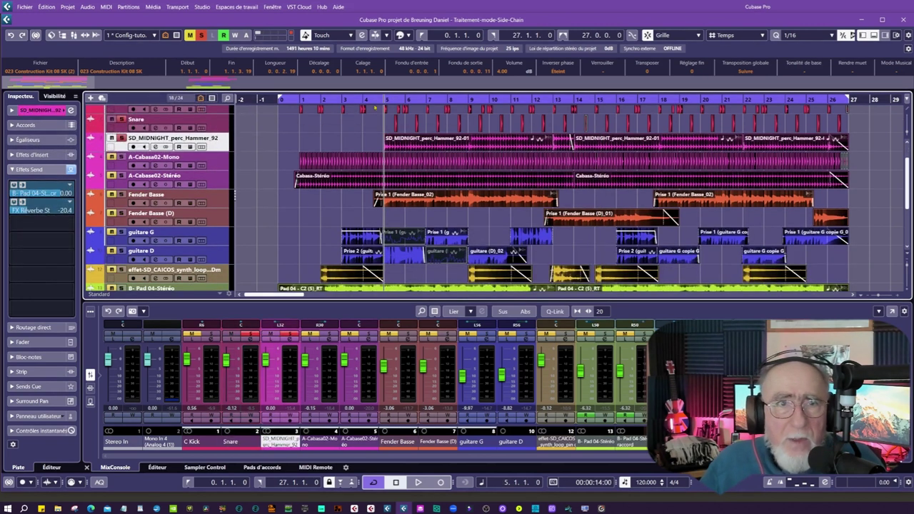
{"action": "key", "text": "space"}
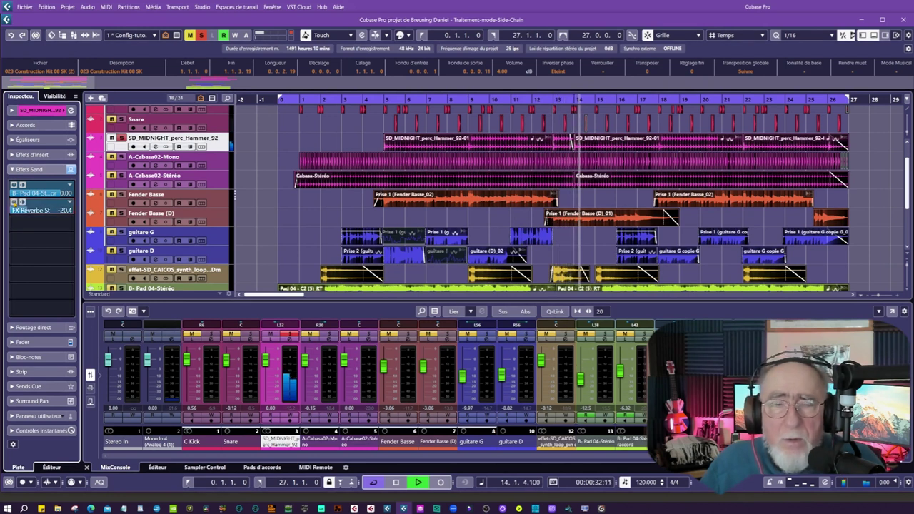
Solo A-Cabasa02-Mono during playback and compare its sound with and without the FX Réverbe St send
{"action": "left_click", "coordinate": [220, 165]}
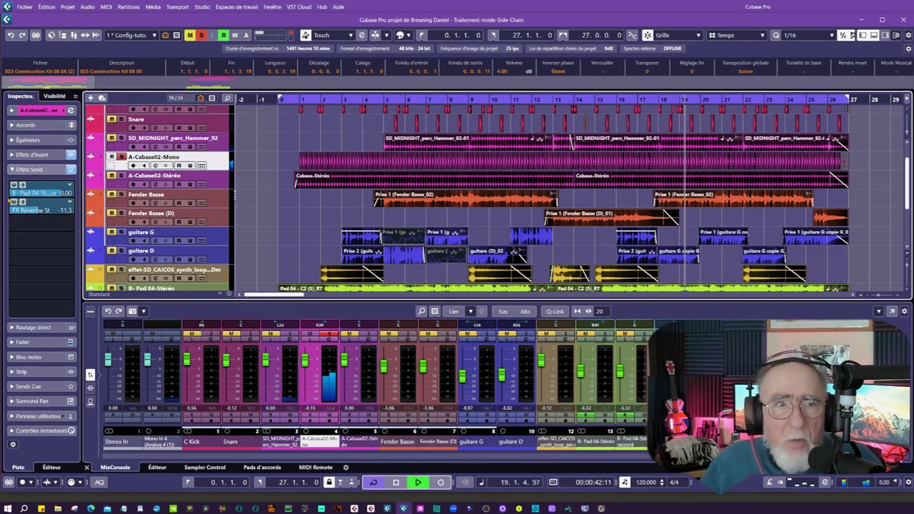
{"action": "left_click", "coordinate": [14, 203]}
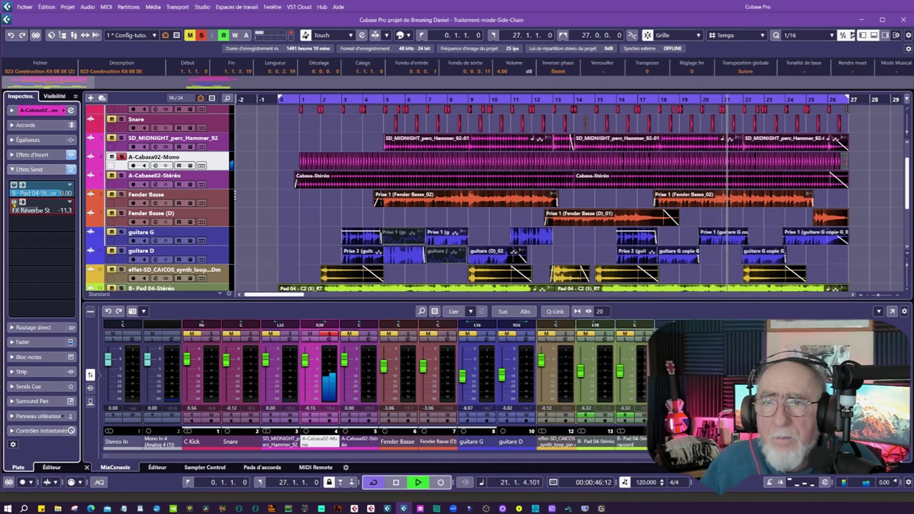
{"action": "left_click", "coordinate": [14, 202]}
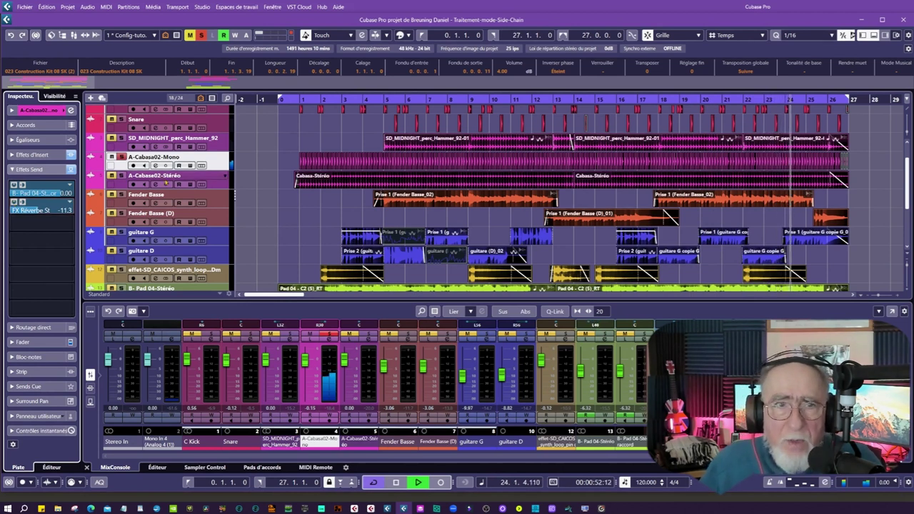
Solo A-Cabase02-Stéréo, listen to it with and without its FX Réverbe St send, and stop playback
{"action": "left_click", "coordinate": [245, 174]}
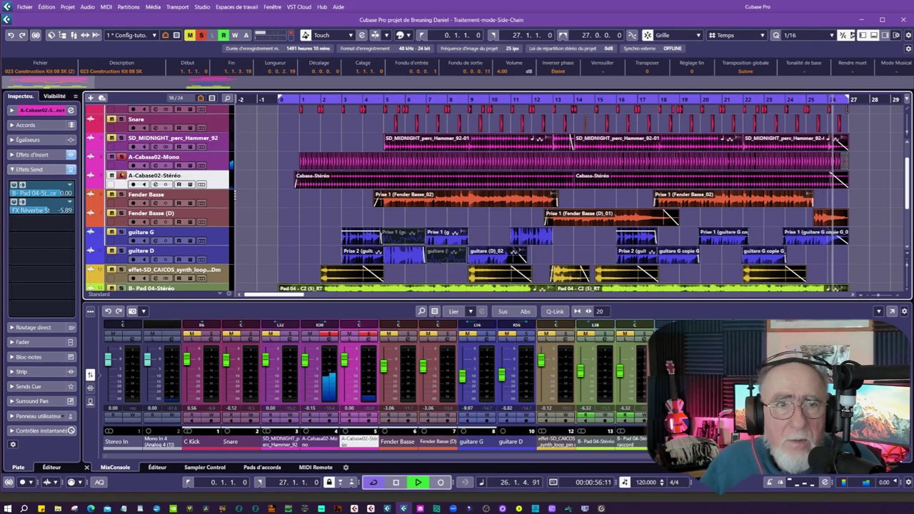
{"action": "left_click", "coordinate": [14, 204]}
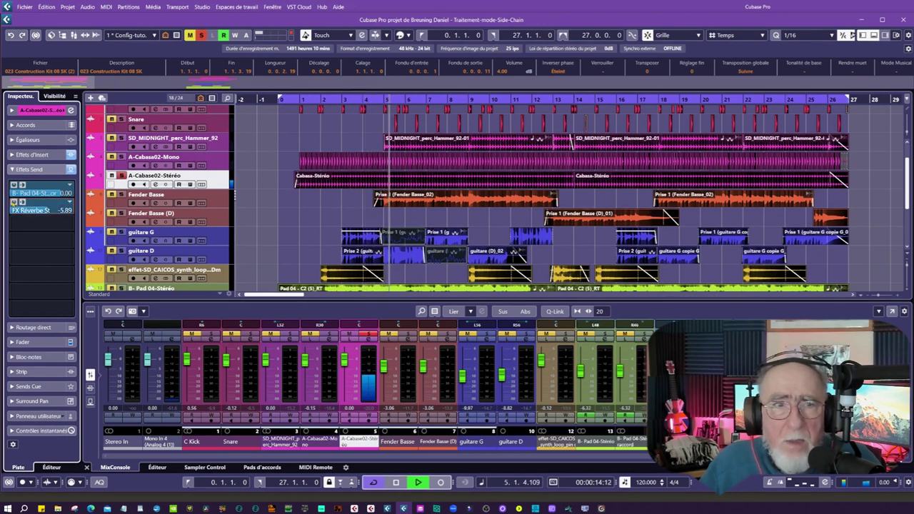
{"action": "key", "text": "space"}
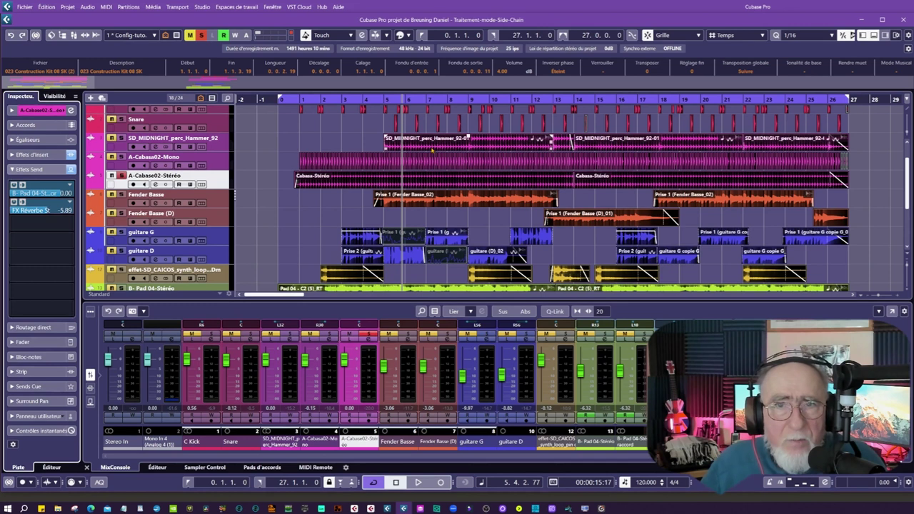
{"action": "left_click", "coordinate": [462, 175]}
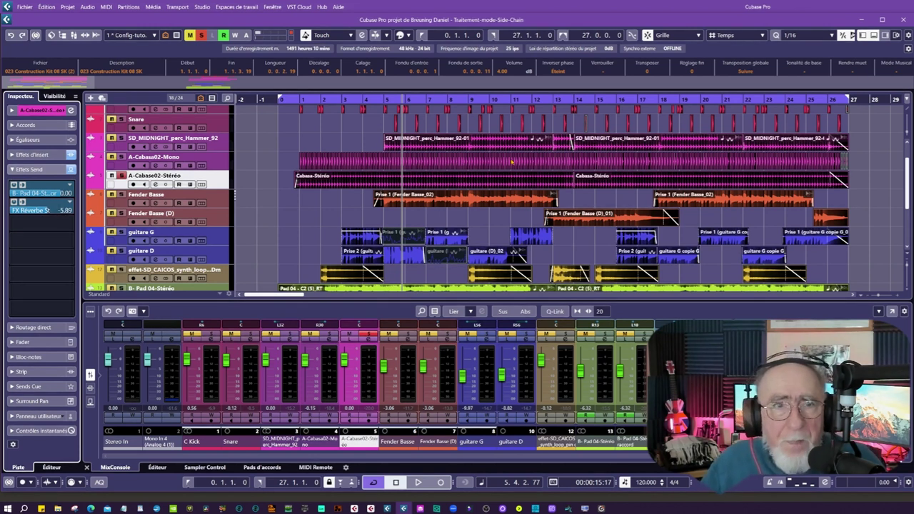
Clear the track solos and activate the Ping-pong Delay insert on the FX Réverbe St track
{"action": "scroll", "coordinate": [268, 190], "scroll_direction": "up", "scroll_amount": 2}
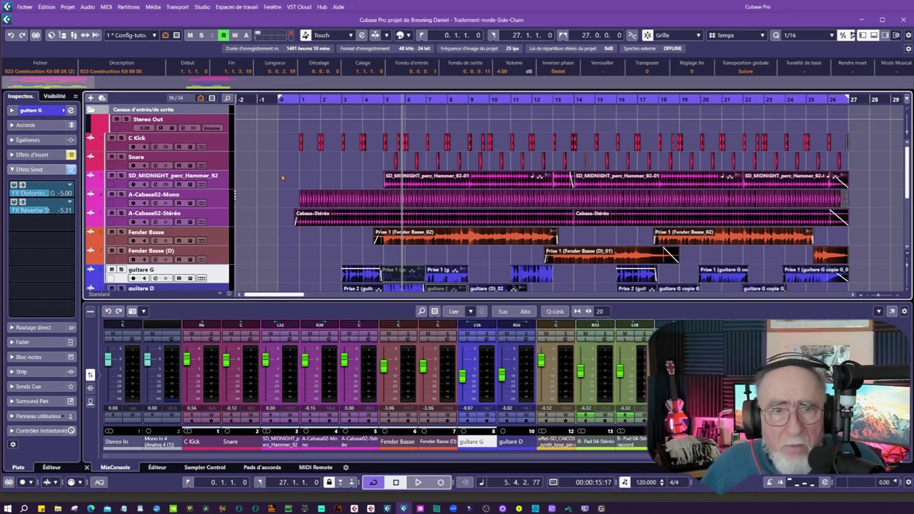
{"action": "scroll", "coordinate": [282, 177], "scroll_direction": "down", "scroll_amount": 5}
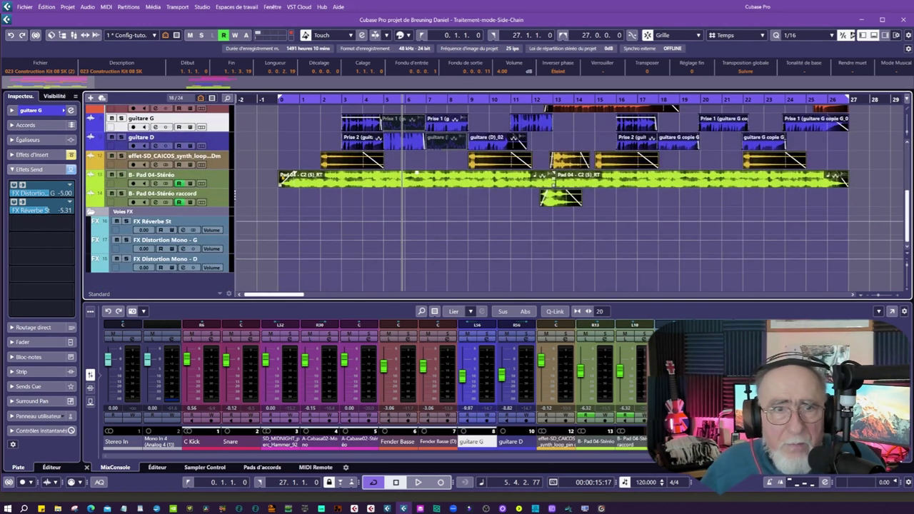
{"action": "left_click", "coordinate": [183, 223]}
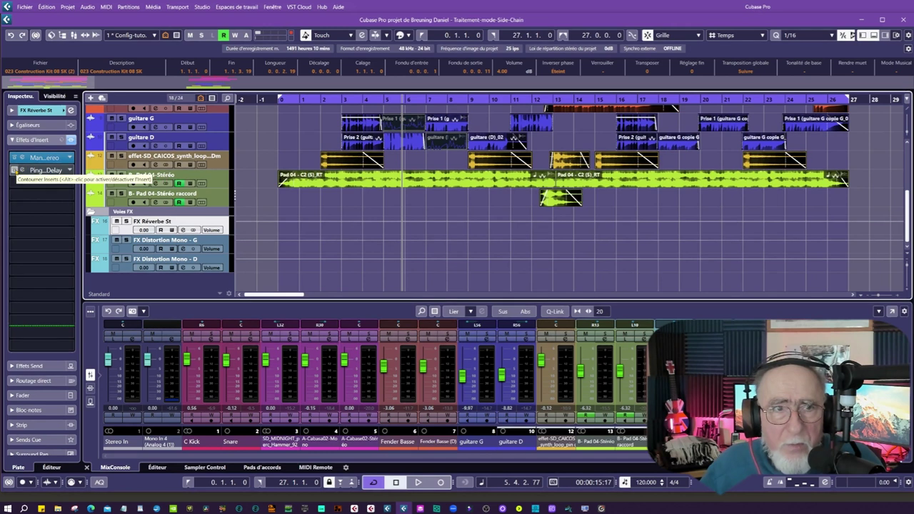
{"action": "left_click", "coordinate": [14, 170]}
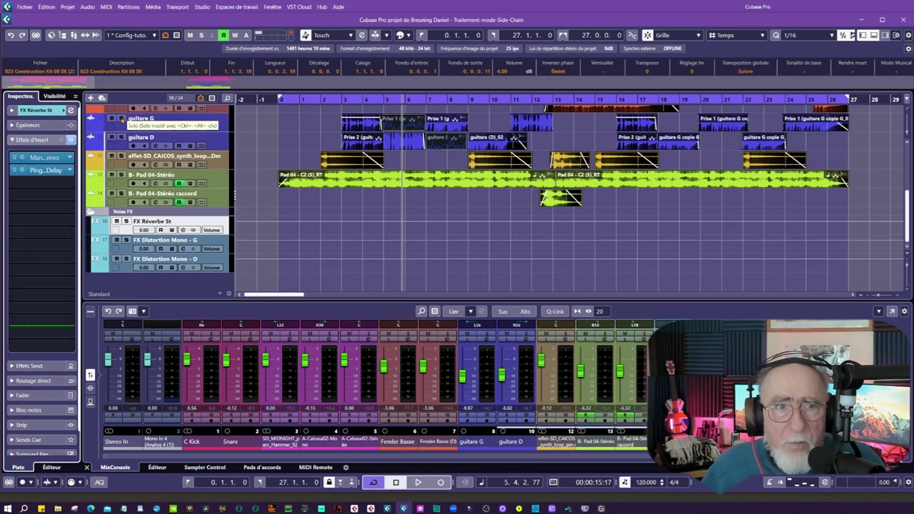
Solo guitare G and guitare D, show the FX Réverbe St inserts, and place the playback cursor at 2.4.1
{"action": "left_click", "coordinate": [121, 119]}
{"action": "left_click", "coordinate": [120, 137]}
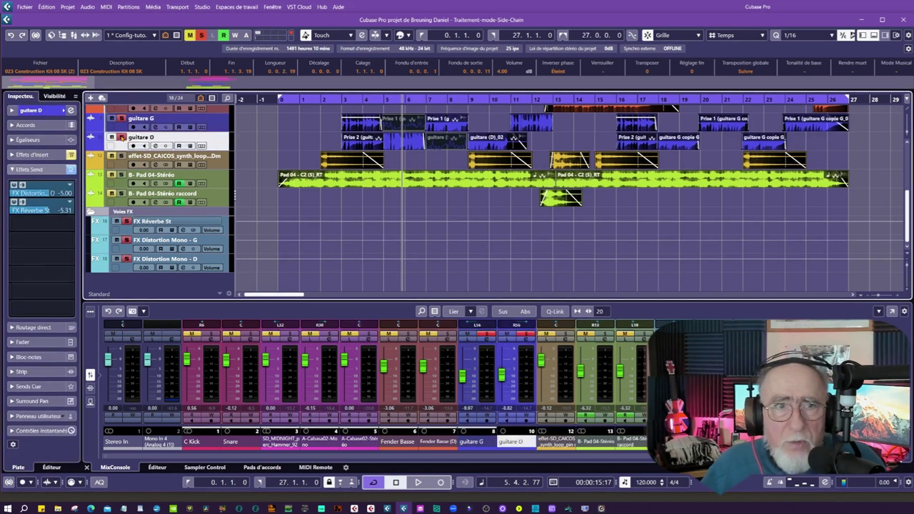
{"action": "left_click", "coordinate": [194, 224]}
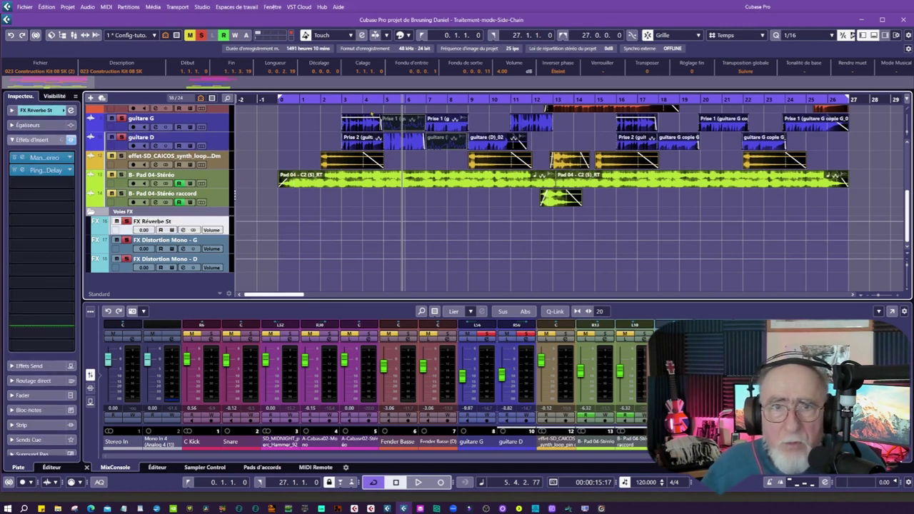
{"action": "left_click", "coordinate": [338, 100]}
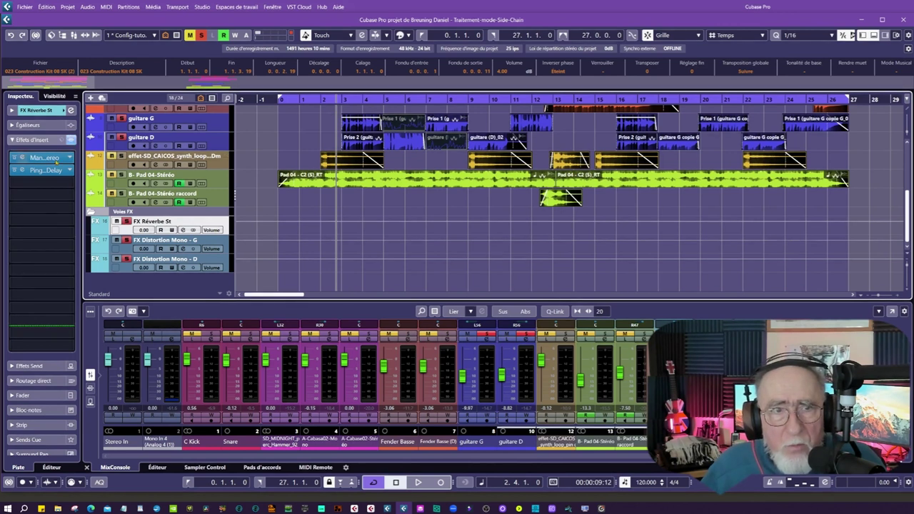
Play both guitars with and without the Ping-pong Delay insert on FX Réverbe St, leaving the delay bypassed
{"action": "left_click_drag", "start_coordinate": [40, 165], "coordinate": [39, 170]}
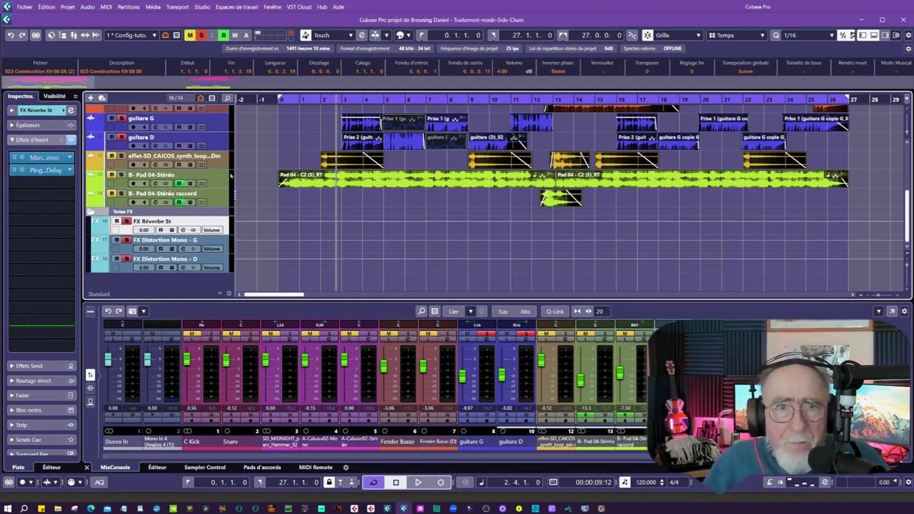
{"action": "key", "text": "space"}
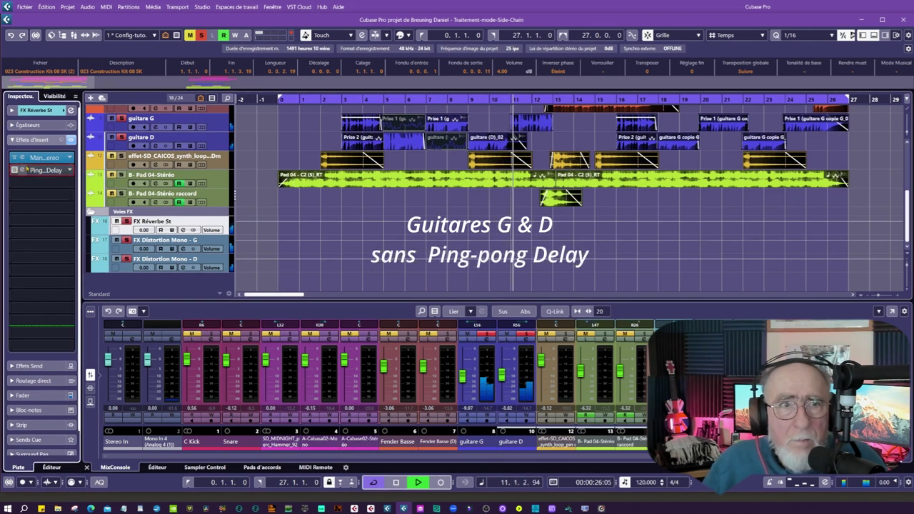
{"action": "left_click", "coordinate": [15, 170]}
{"action": "left_click", "coordinate": [341, 99]}
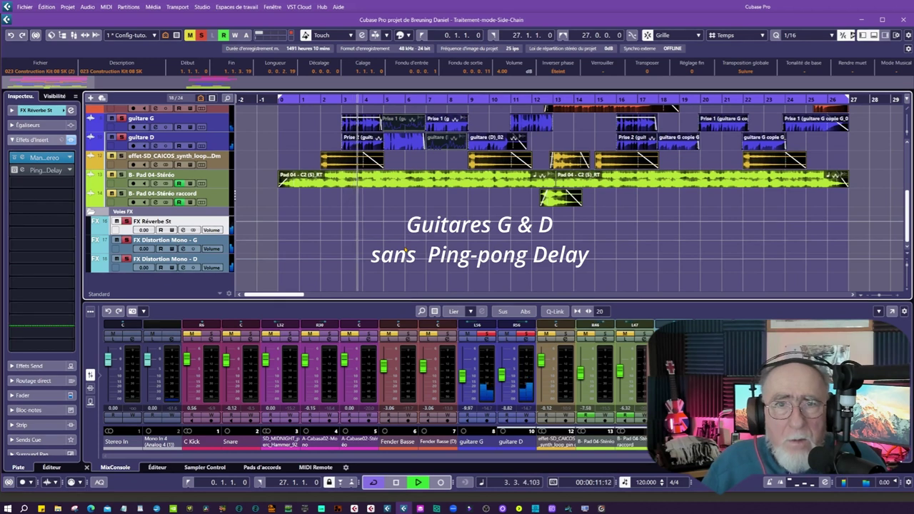
{"action": "left_click", "coordinate": [13, 171]}
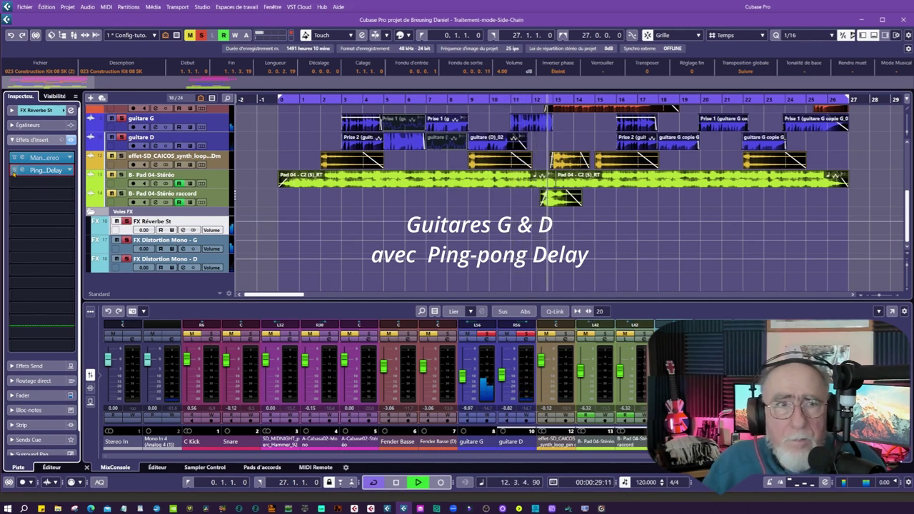
{"action": "left_click", "coordinate": [14, 170]}
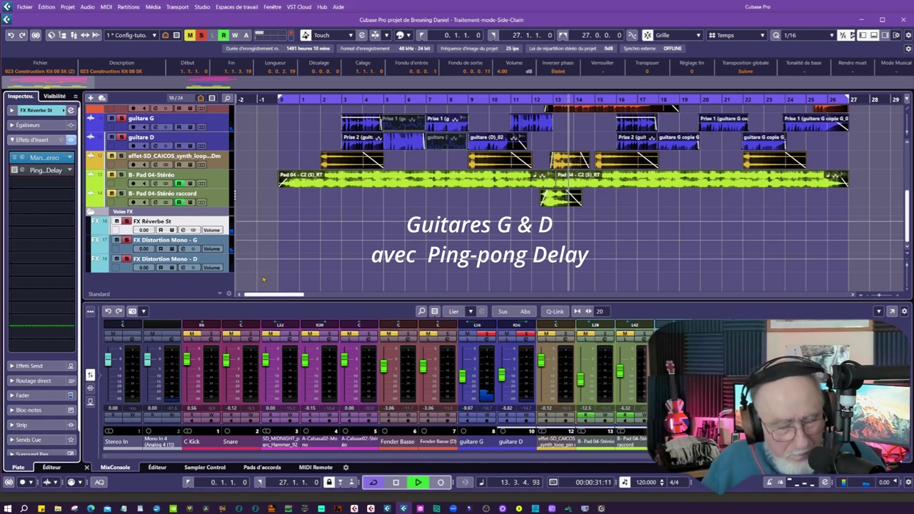
Stop playback and return the playback cursor to 2.3.1, just before the guitars start
{"action": "key", "text": "space"}
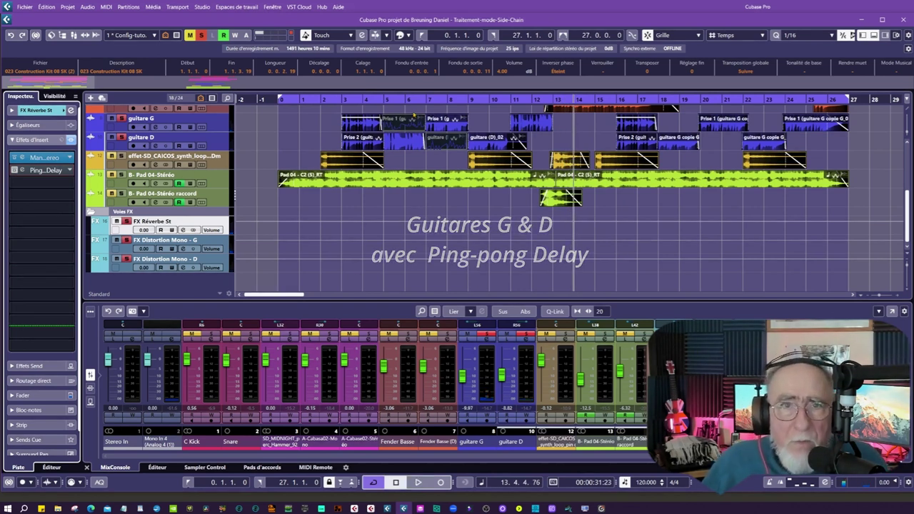
{"action": "left_click", "coordinate": [330, 99]}
{"action": "left_click", "coordinate": [330, 99]}
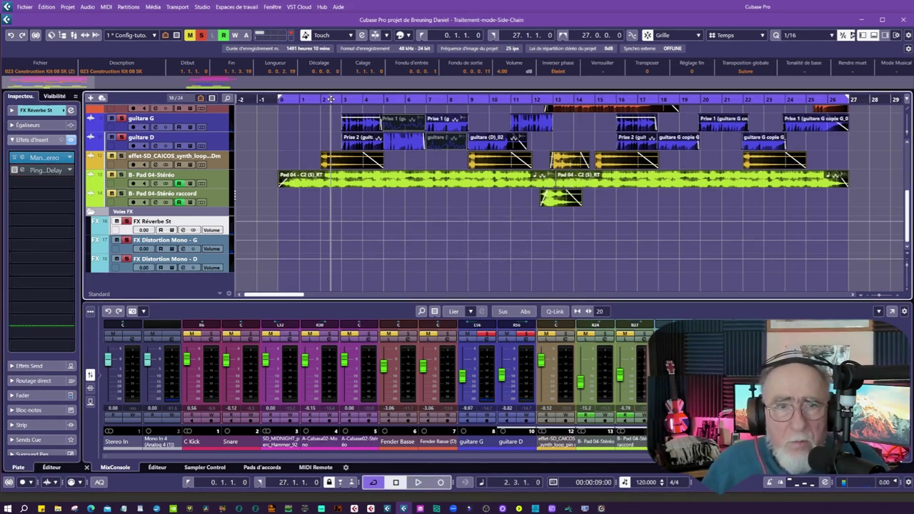